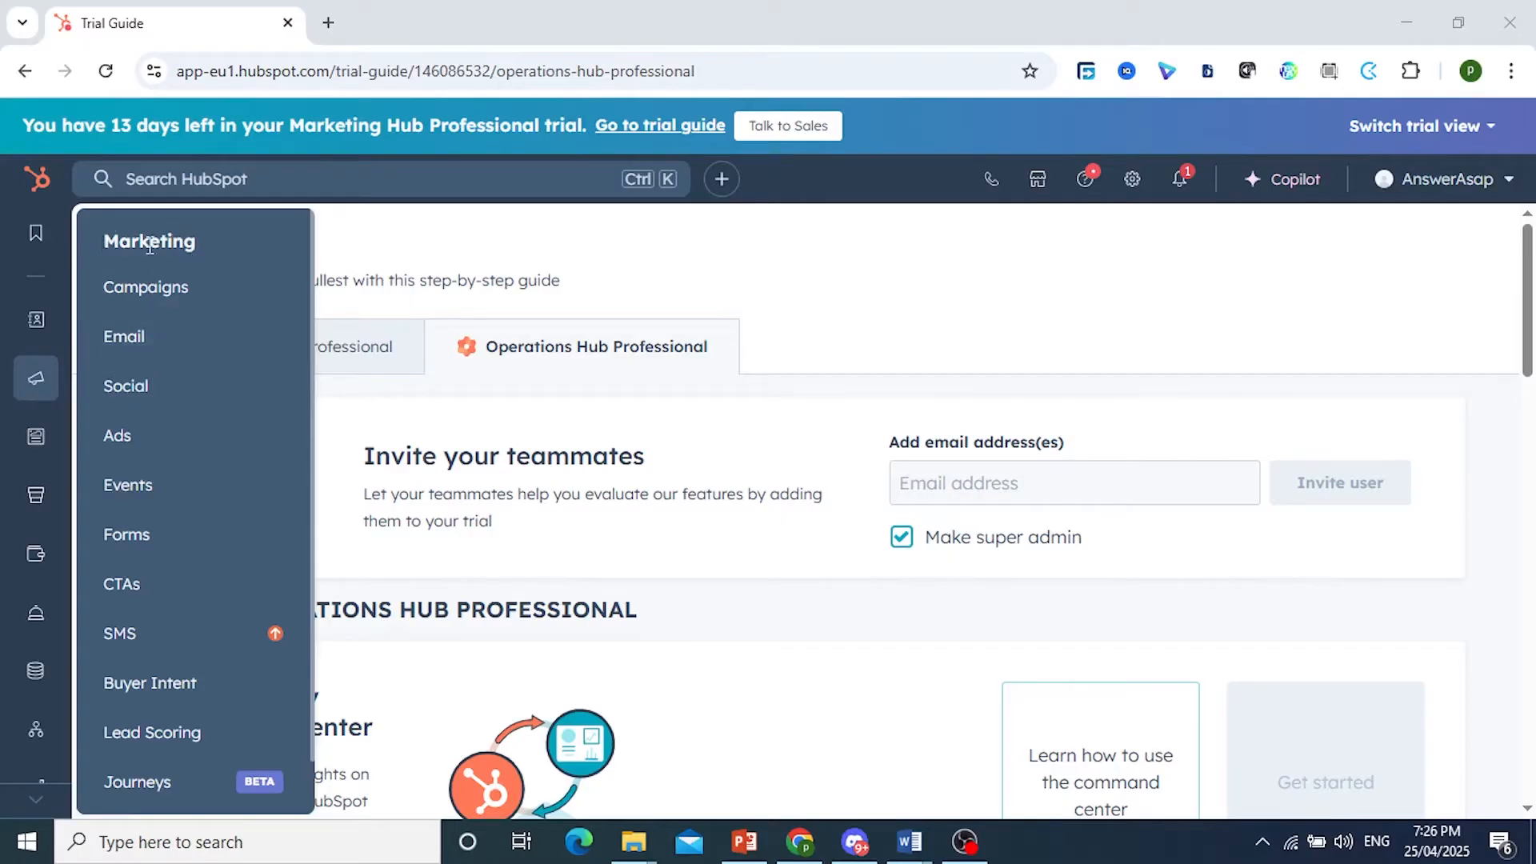
- Create a new form in the Marketing forms area, choosing to set it up without the guided tutorial
left_click(128, 536)
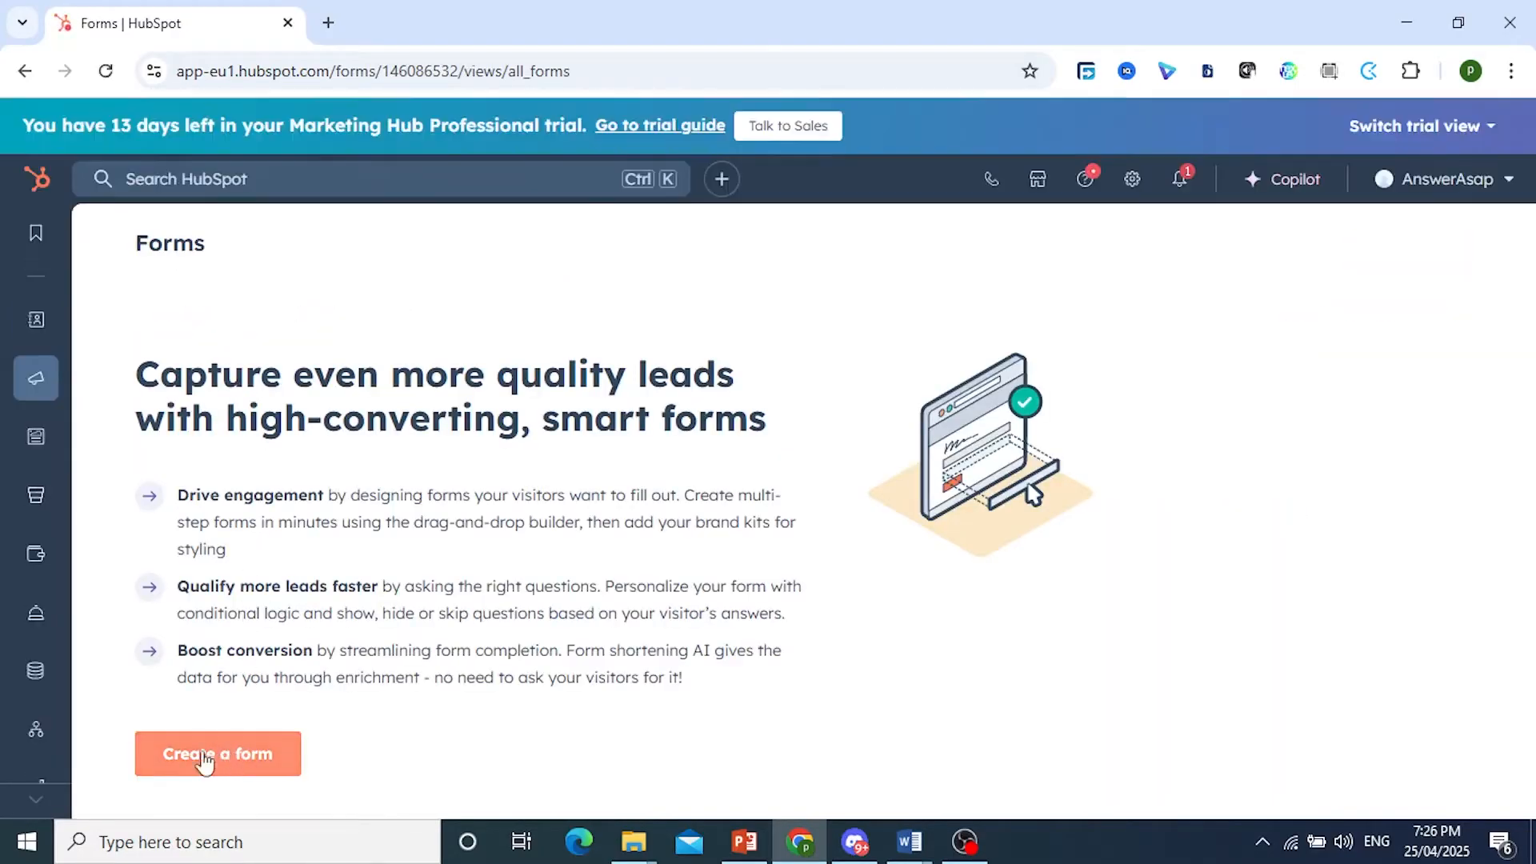
left_click(210, 756)
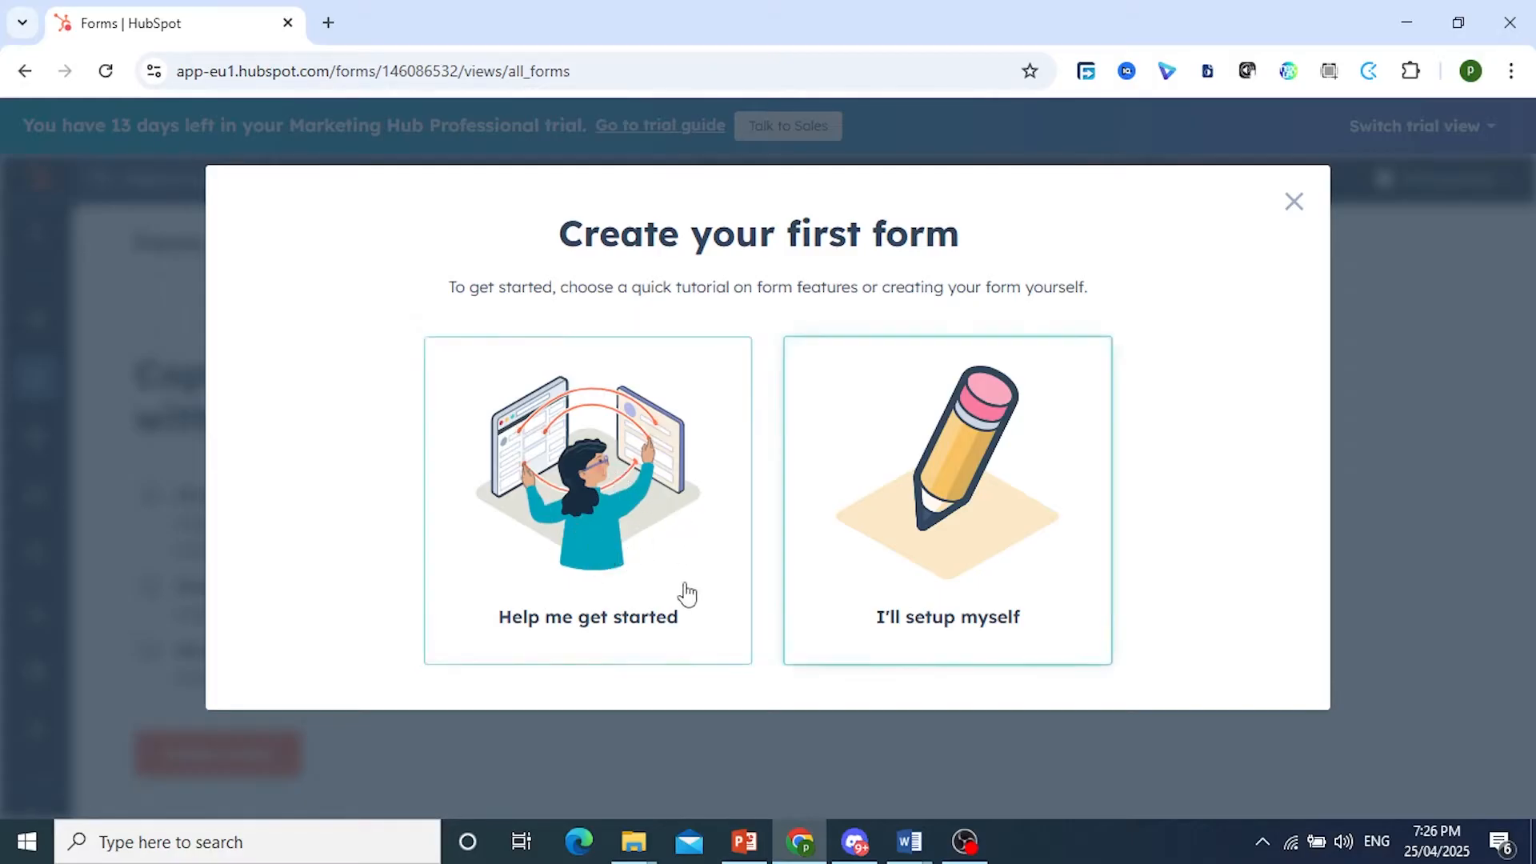
left_click(989, 496)
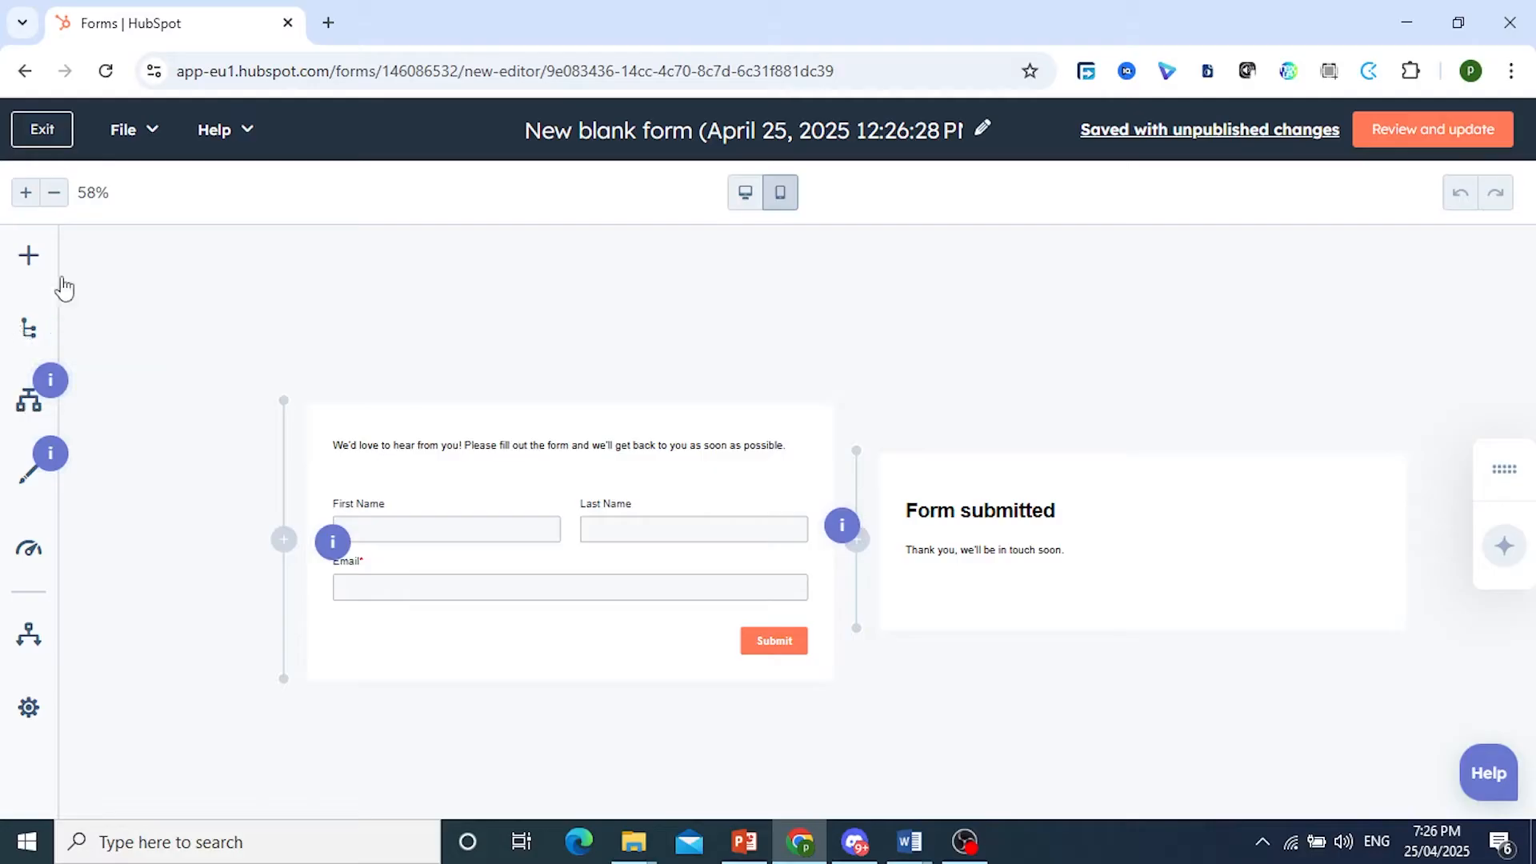
- Add a Phone number field to the form directly below the Email field
left_click(30, 261)
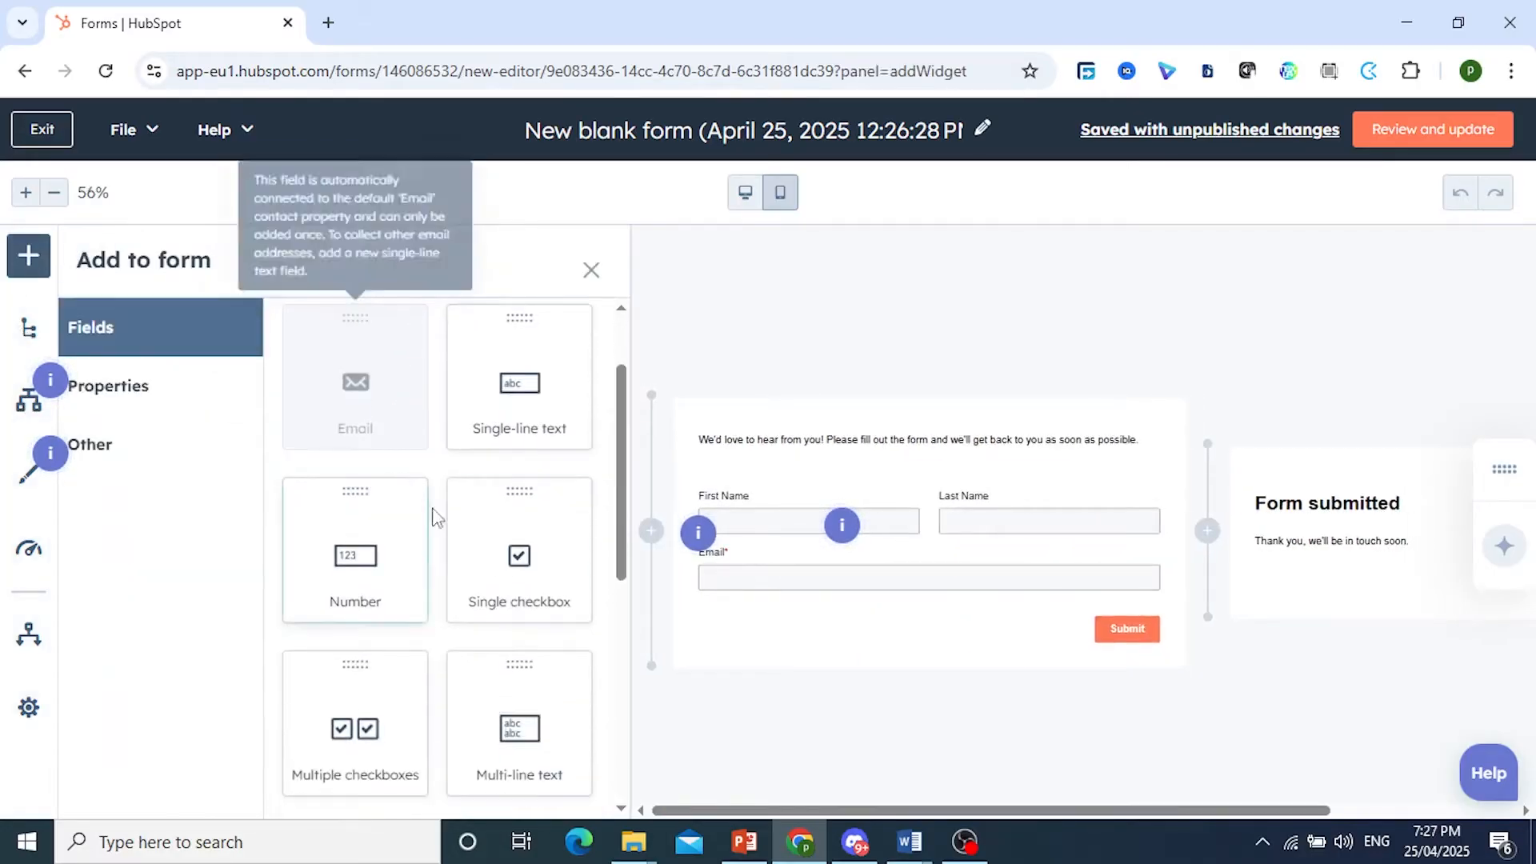
scroll(501, 555, "down", 1)
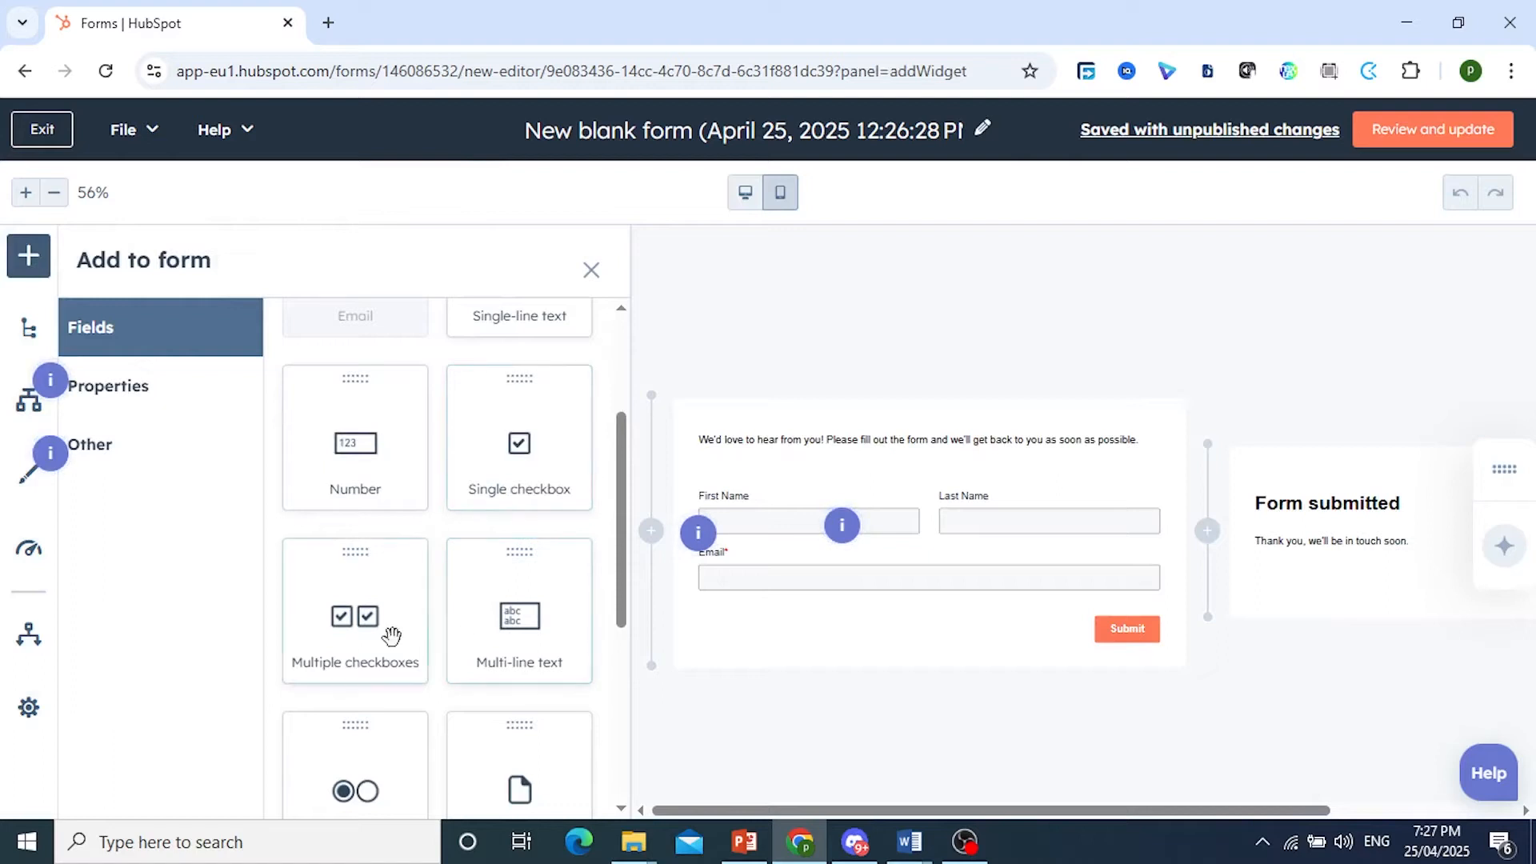
scroll(384, 455, "down", 2)
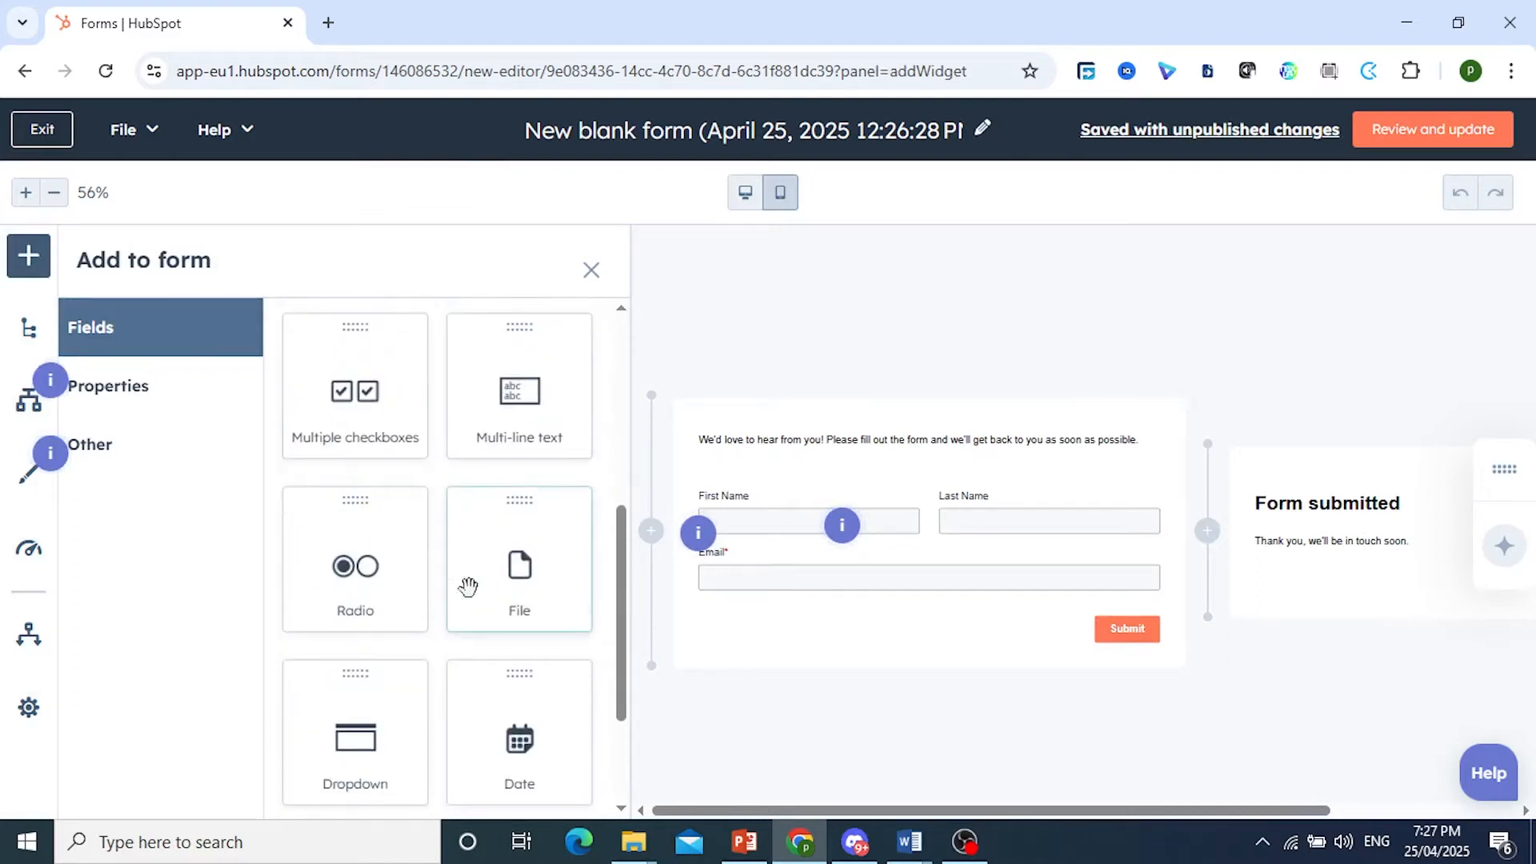
scroll(457, 573, "down", 2)
scroll(405, 624, "down", 1)
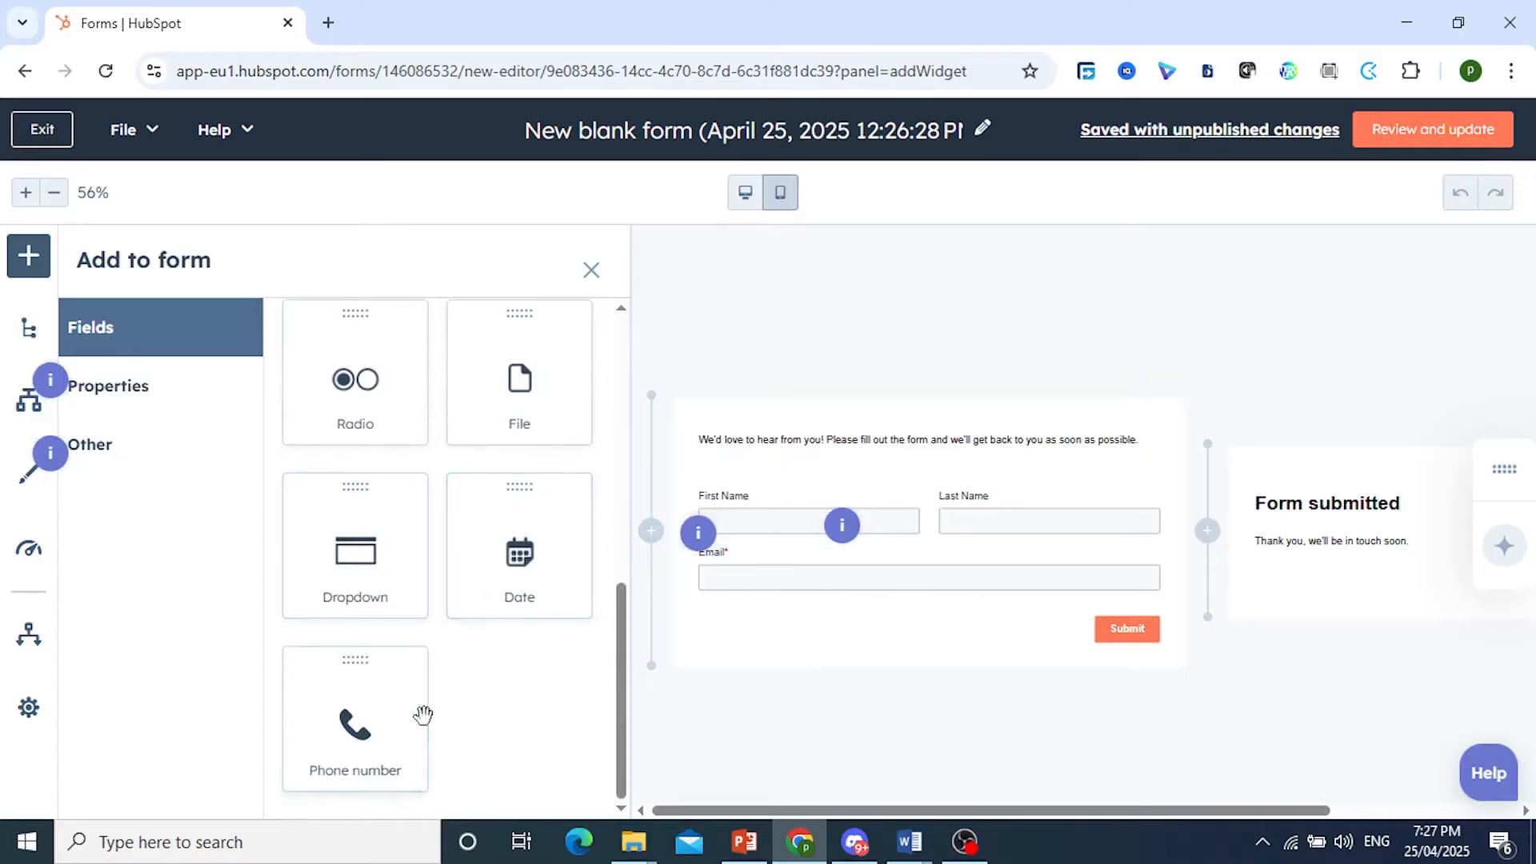
left_click_drag(372, 720, 724, 622)
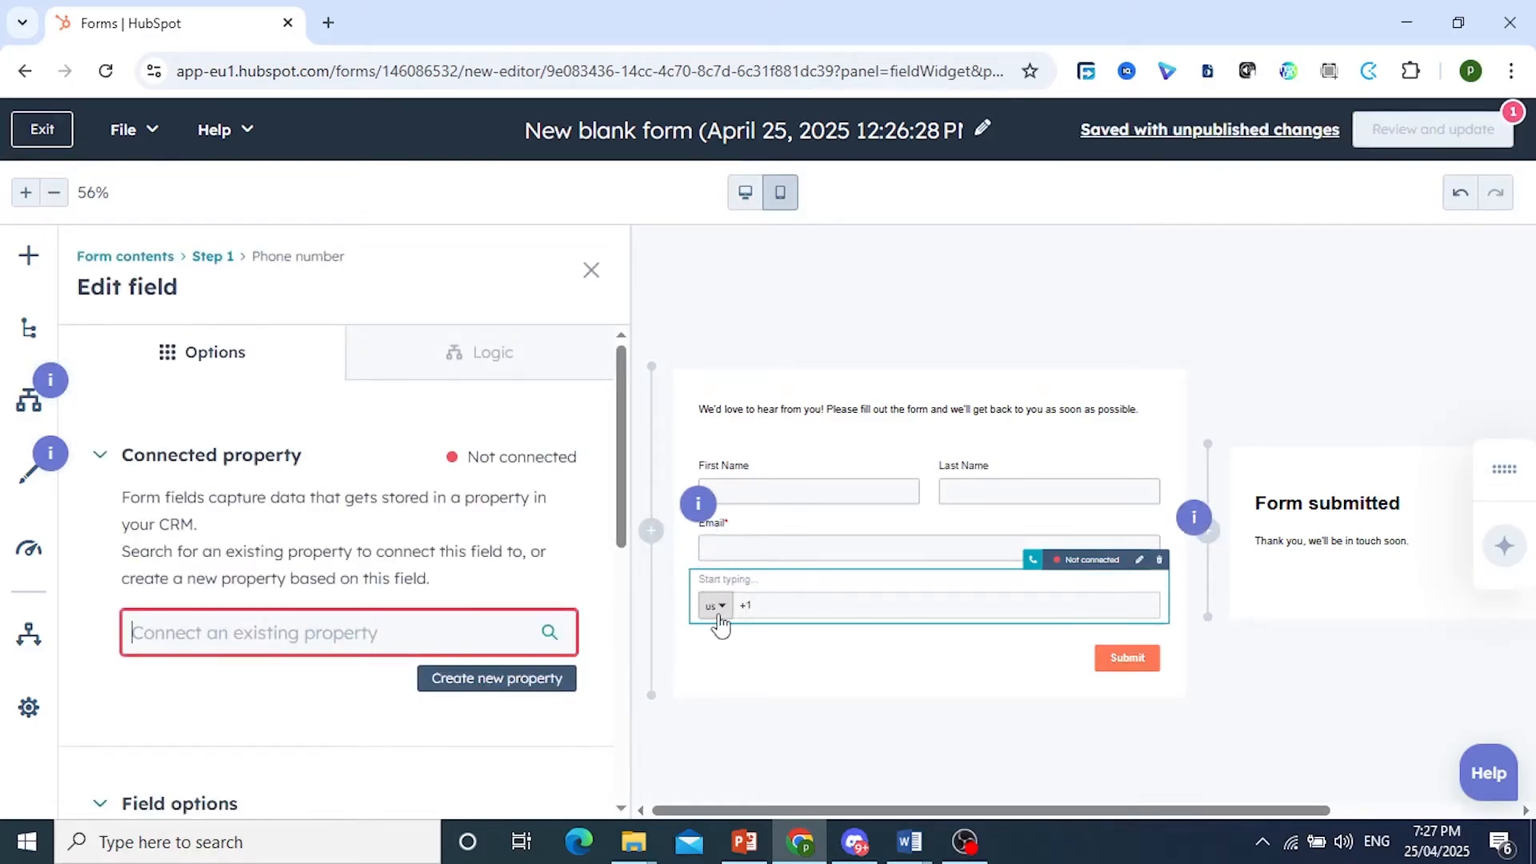
left_click(720, 624)
- Enable the progress bar for Step 1, try the step-number and no-text formats, and keep Show percentage completion
left_click(680, 618)
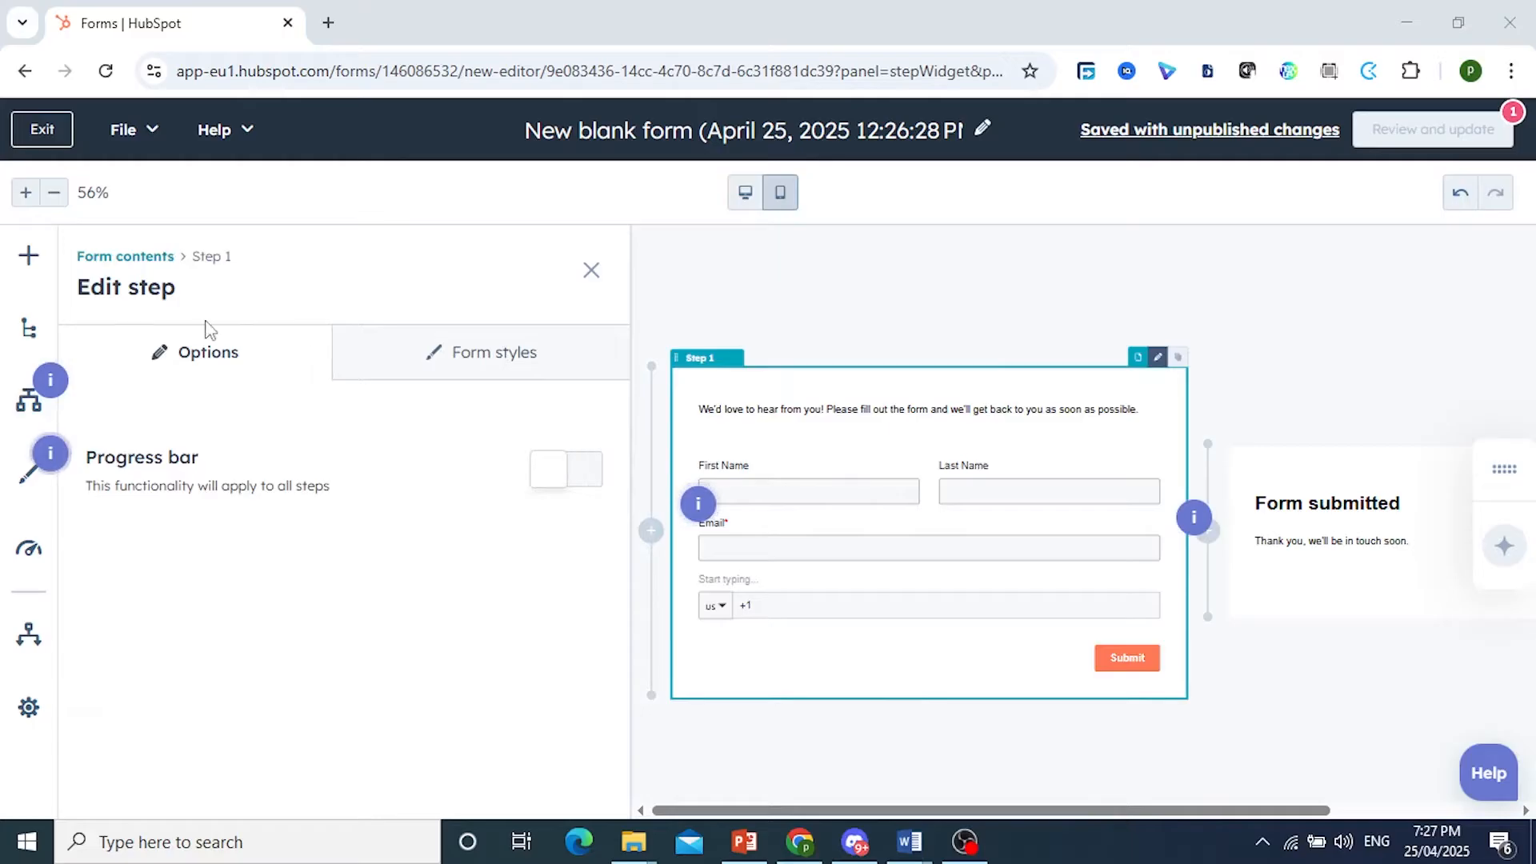
left_click(560, 470)
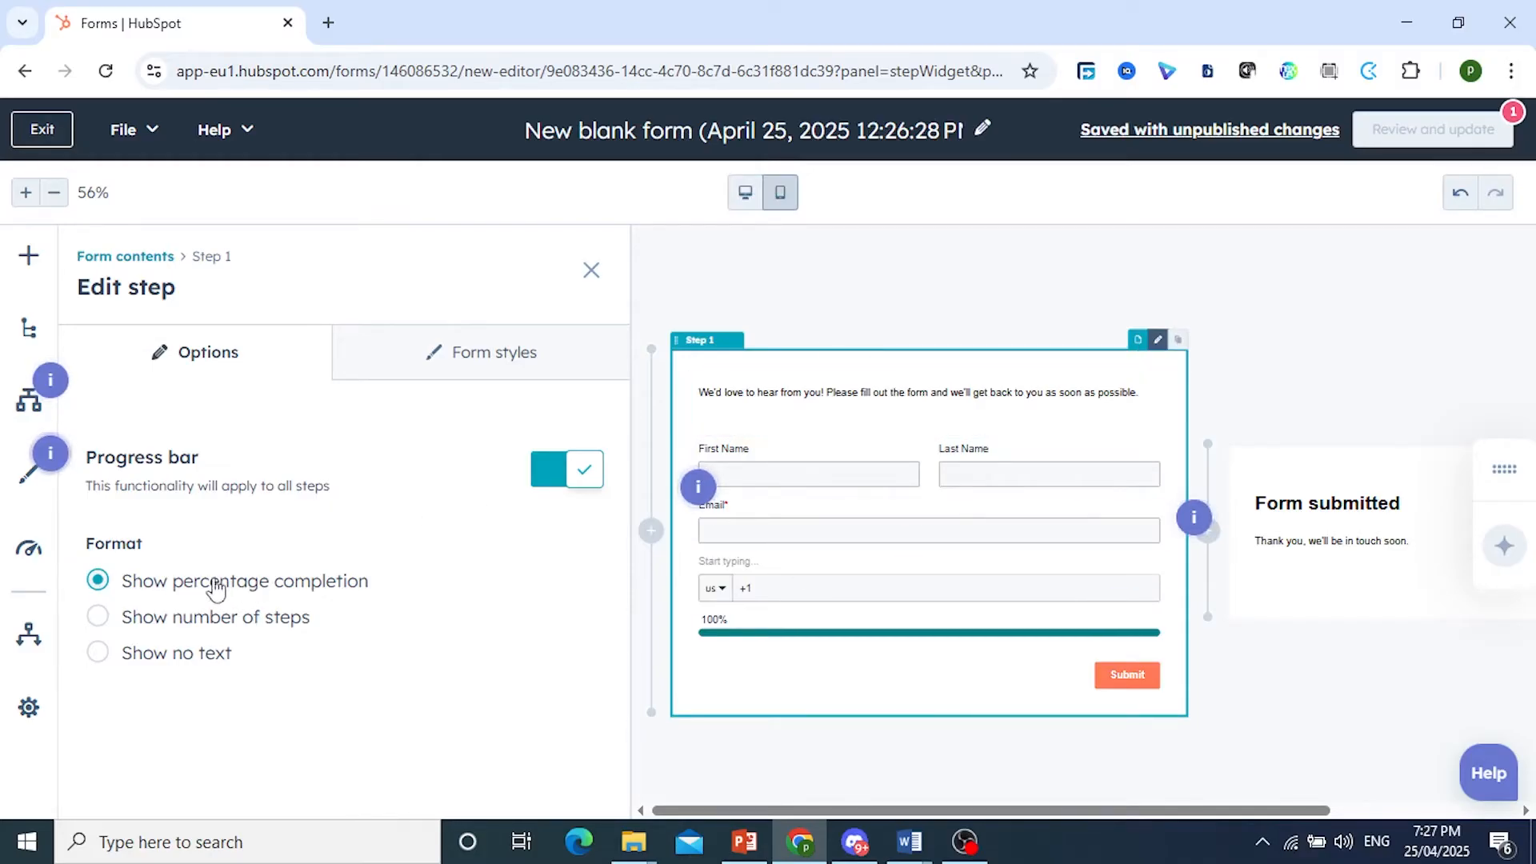
left_click(202, 628)
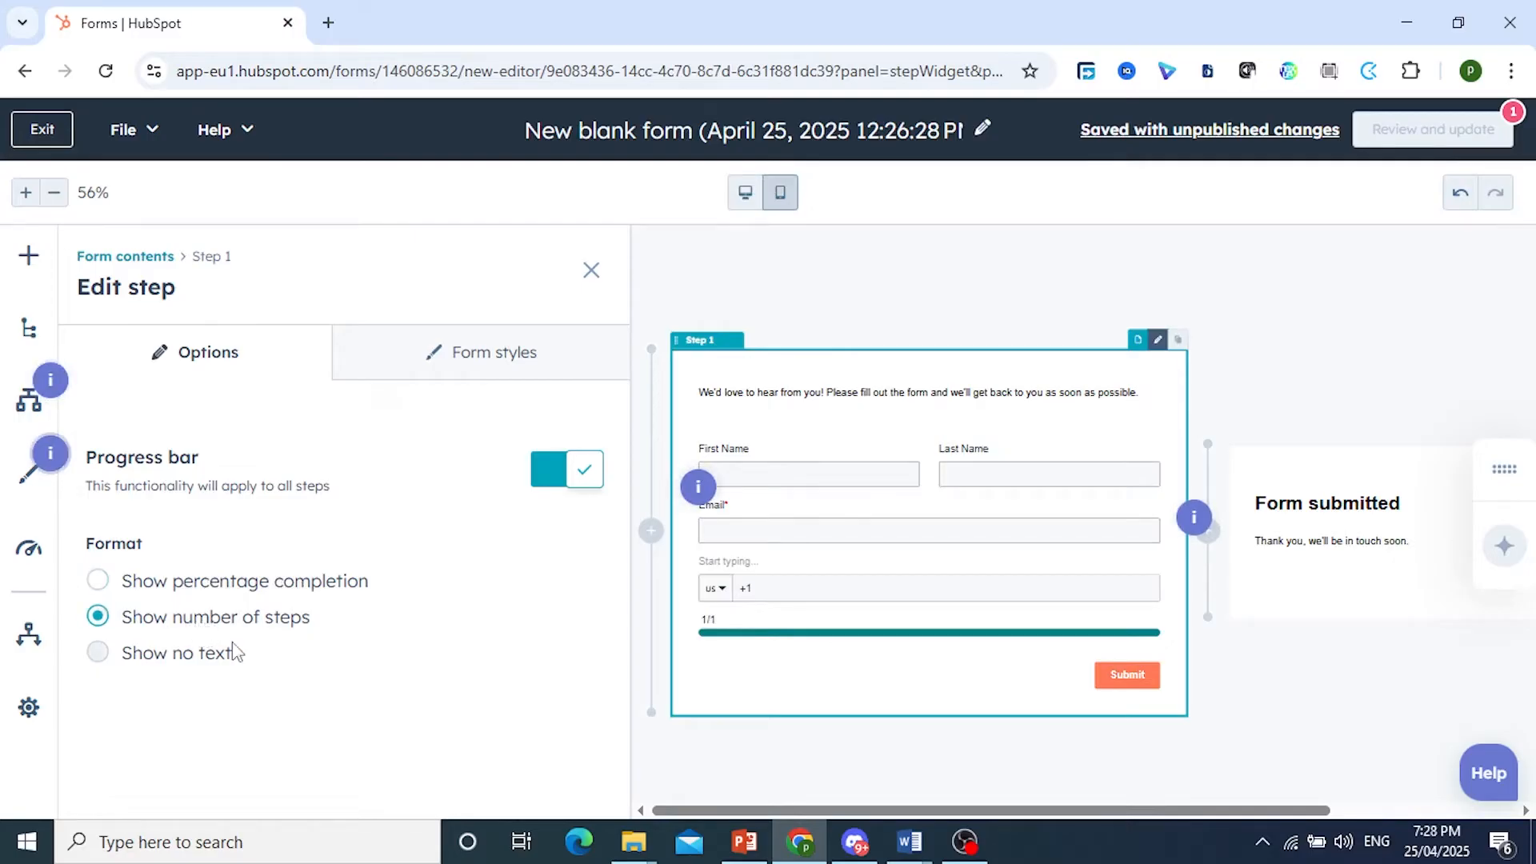
left_click(128, 654)
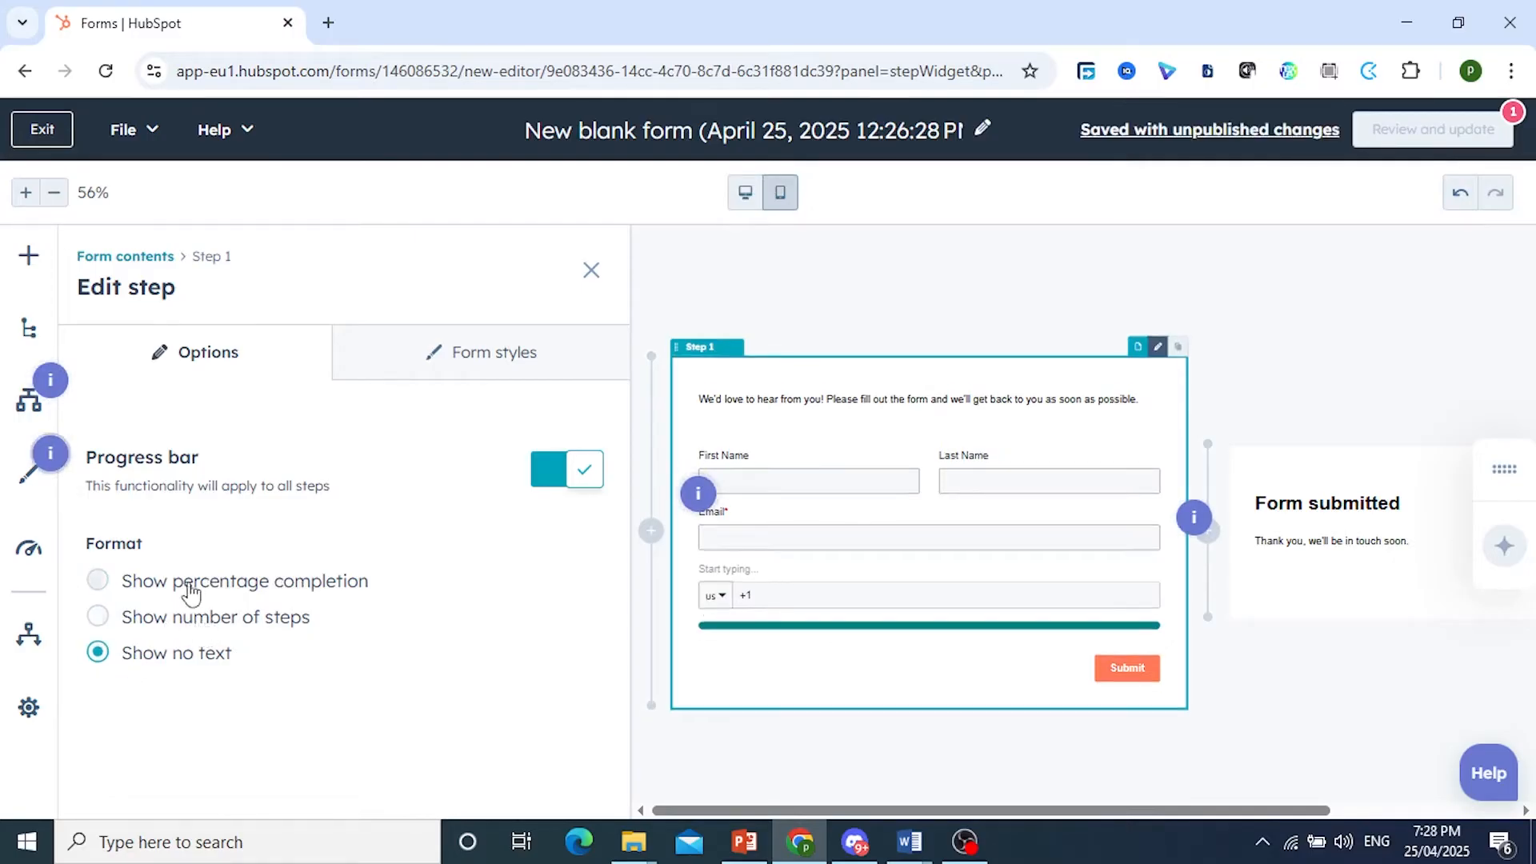
left_click(156, 588)
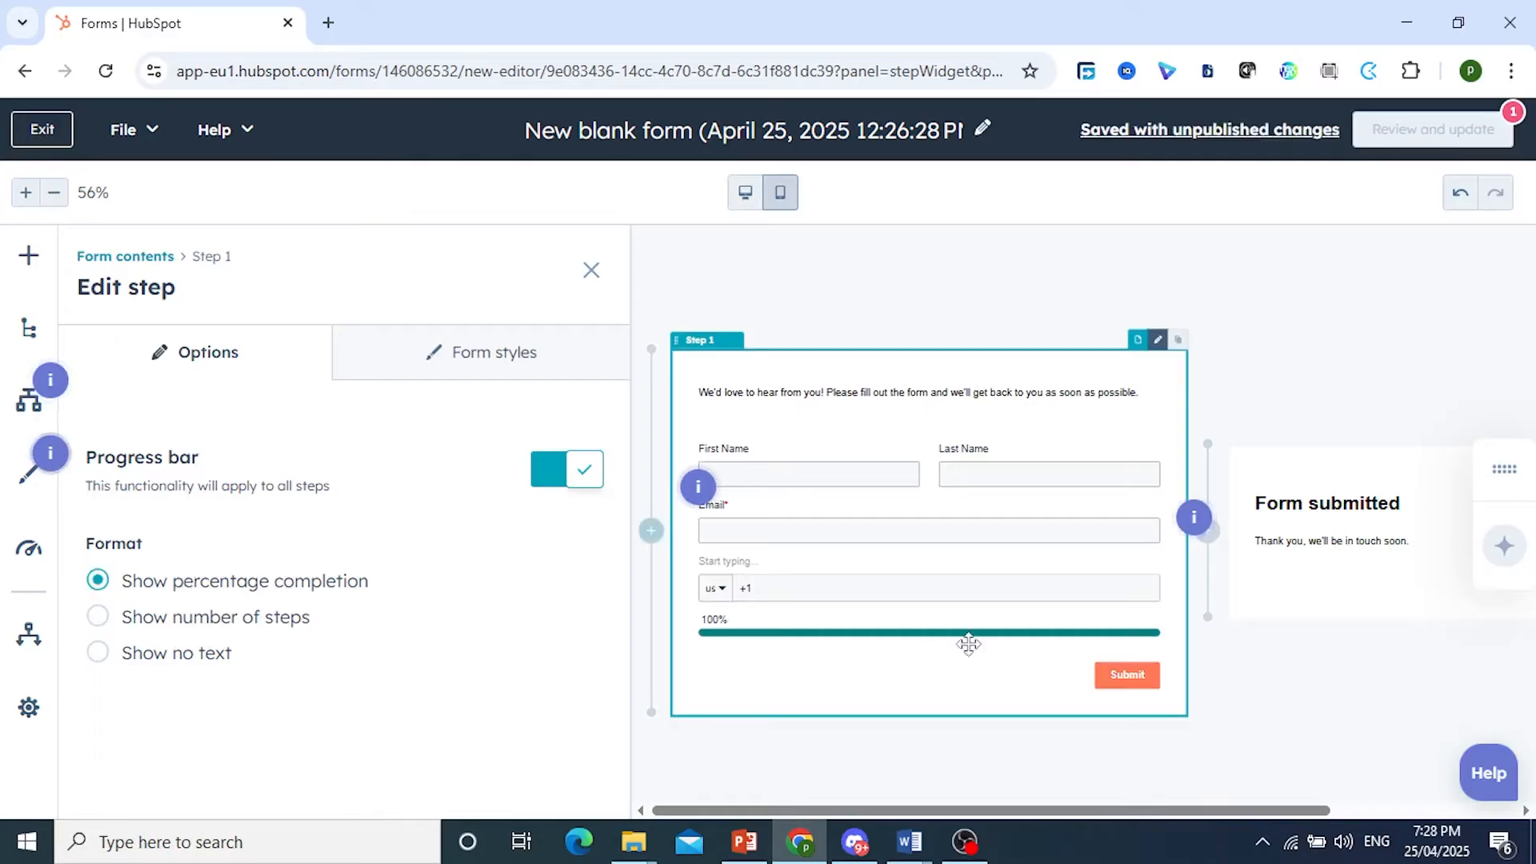
left_click(1119, 827)
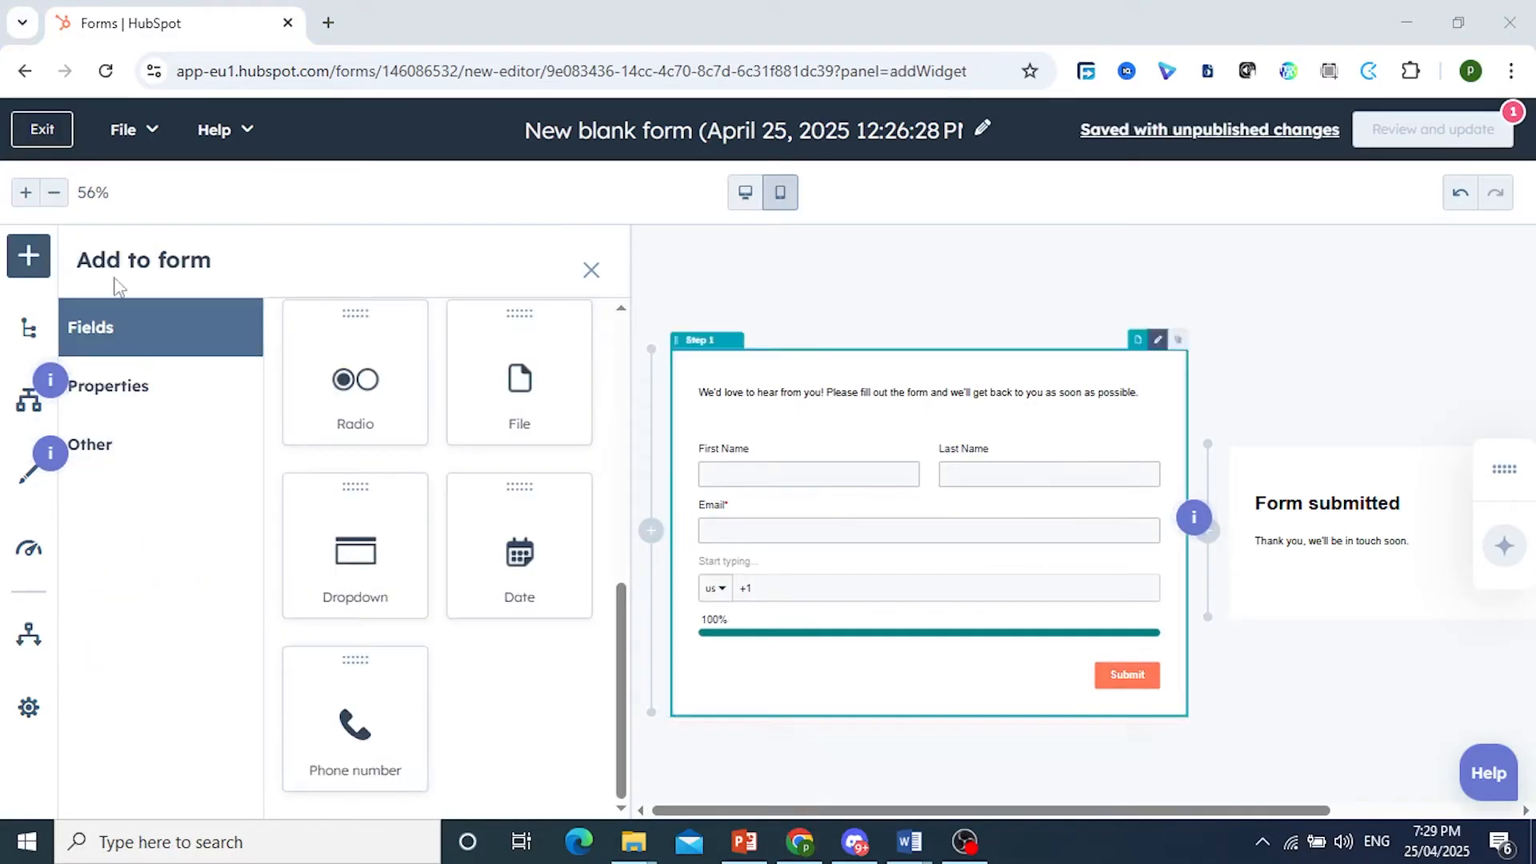
- Read the form logic overview, start a new rule and look through the fields offered for its condition
left_click(27, 400)
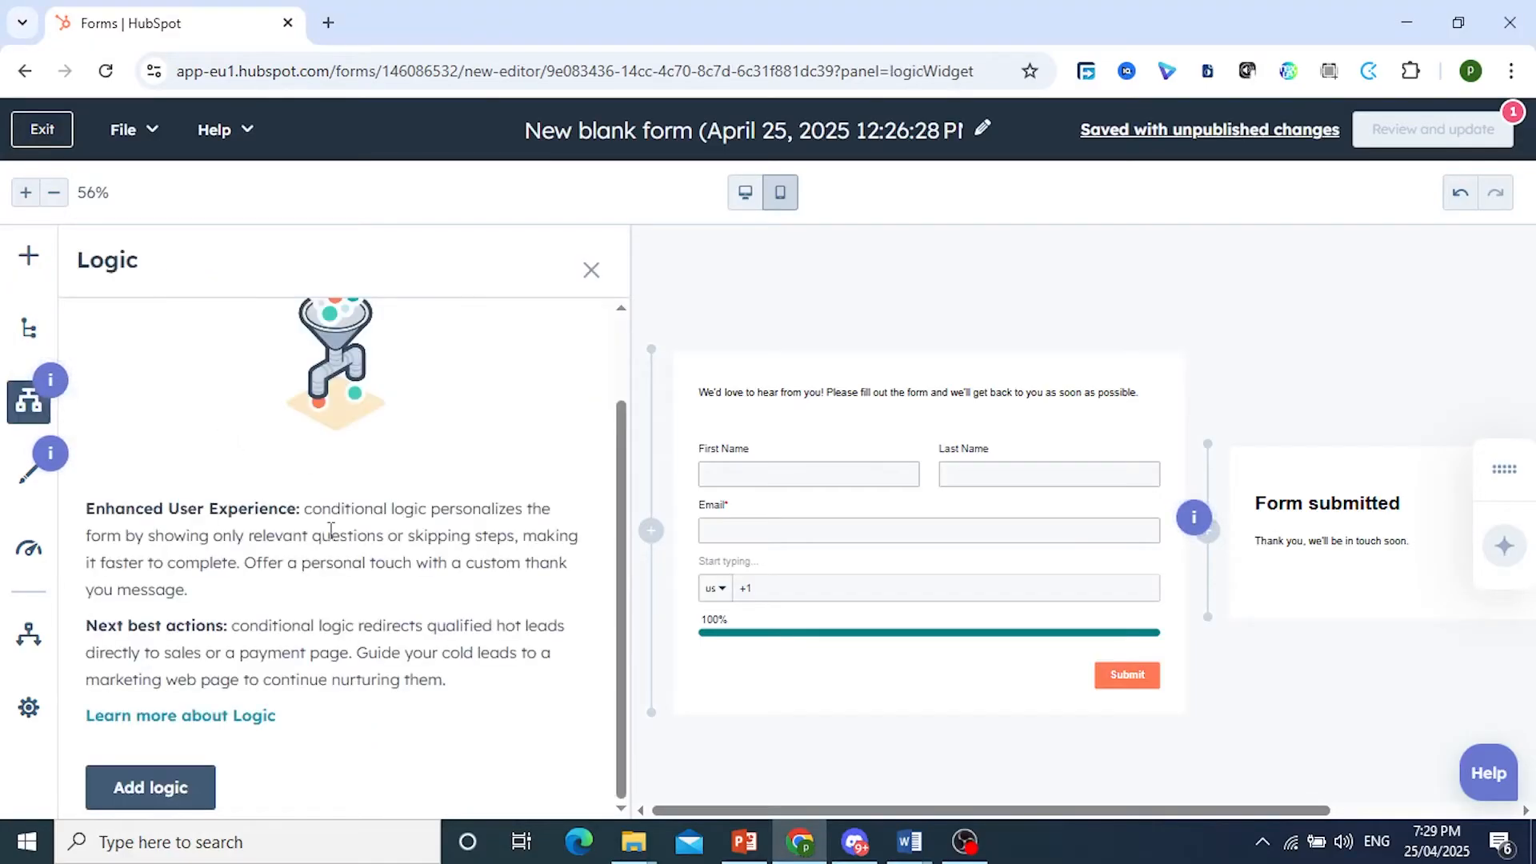
scroll(330, 529, "up", 2)
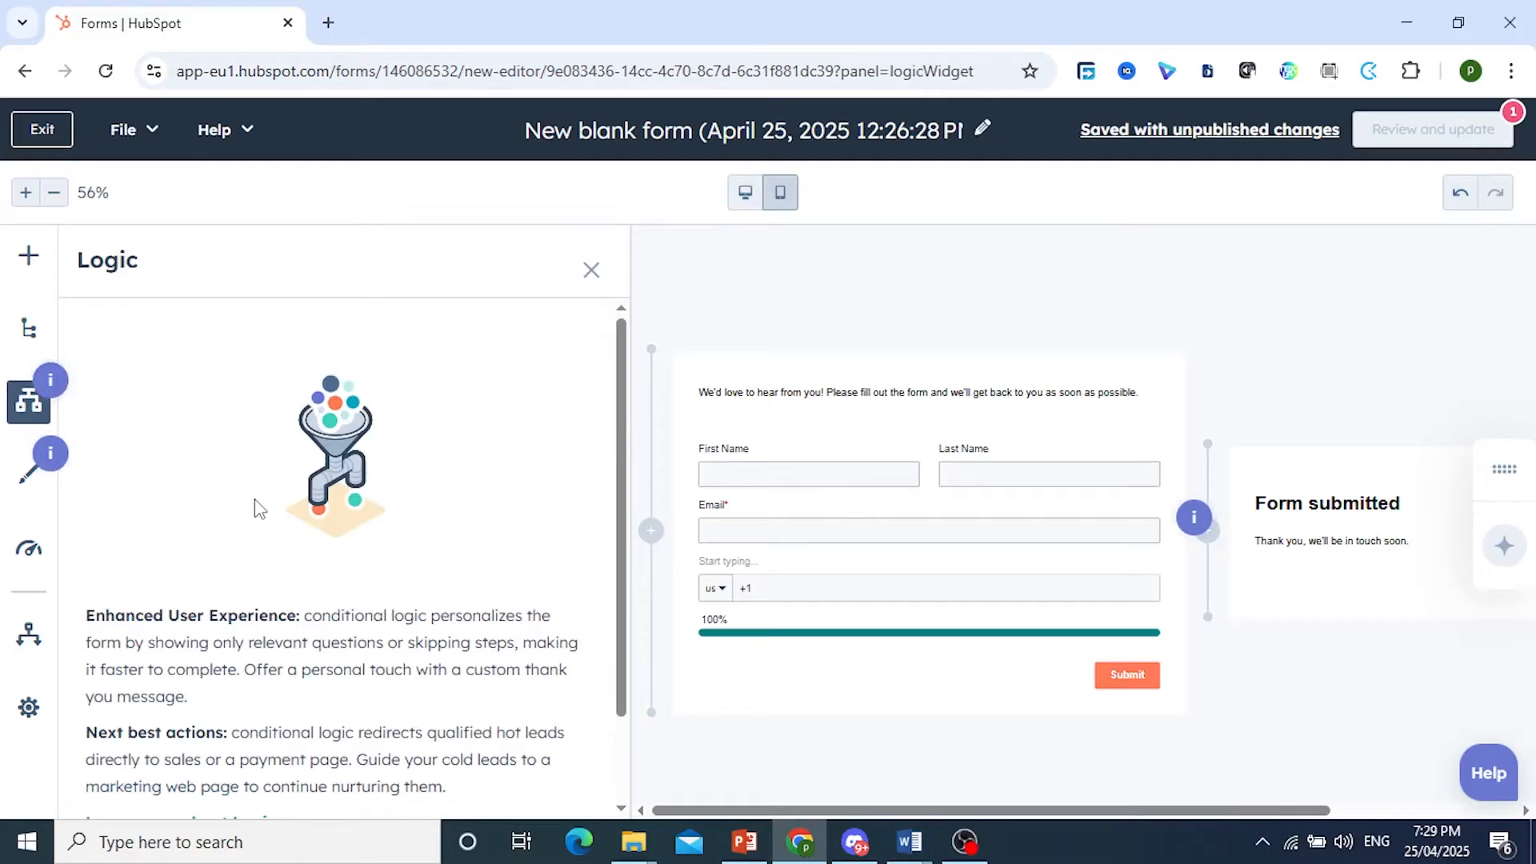
scroll(255, 502, "down", 2)
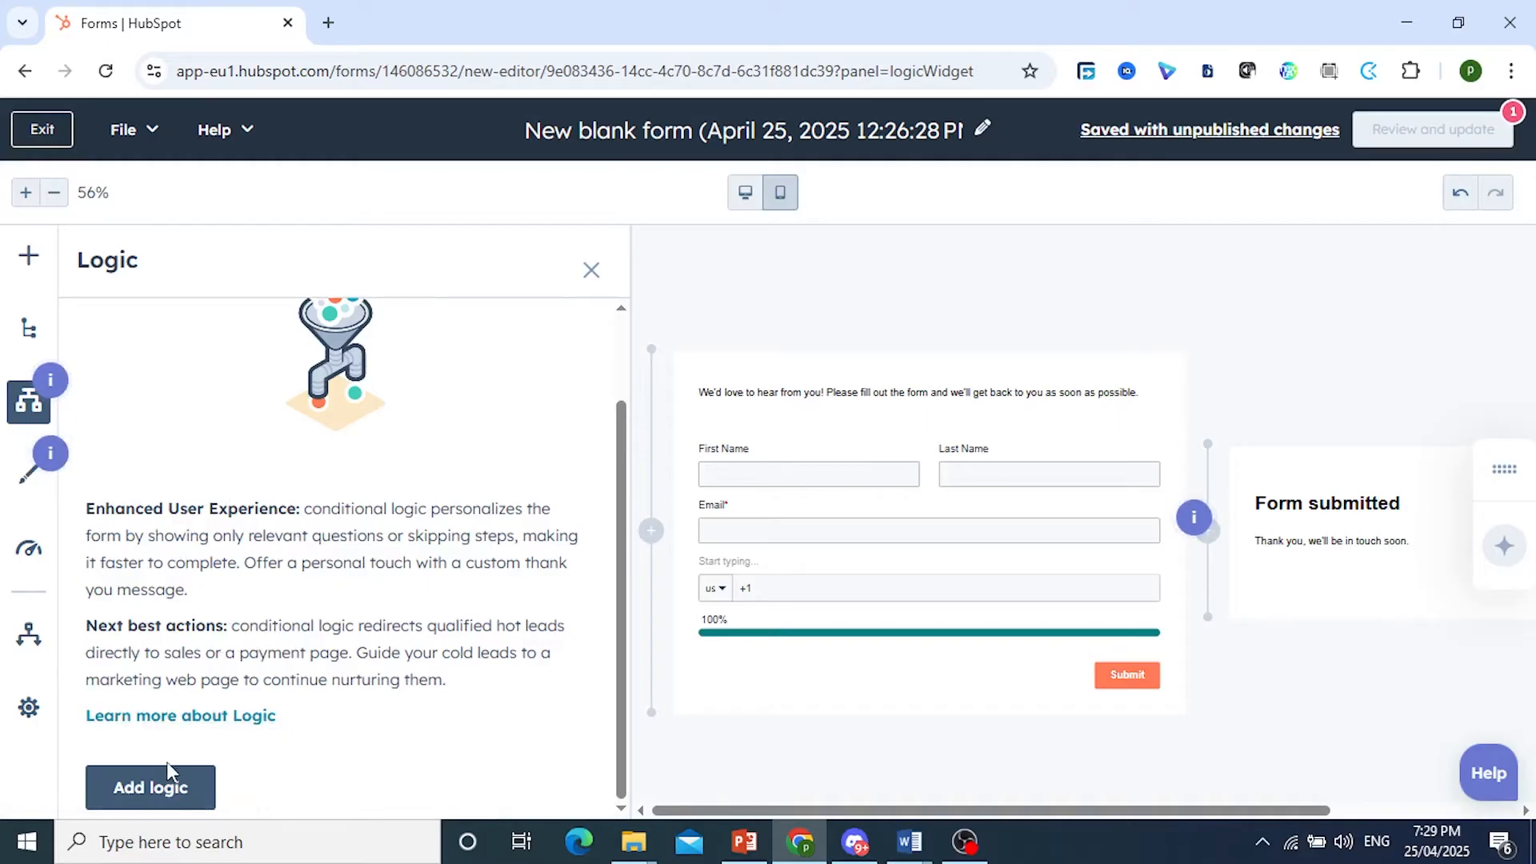
left_click(160, 785)
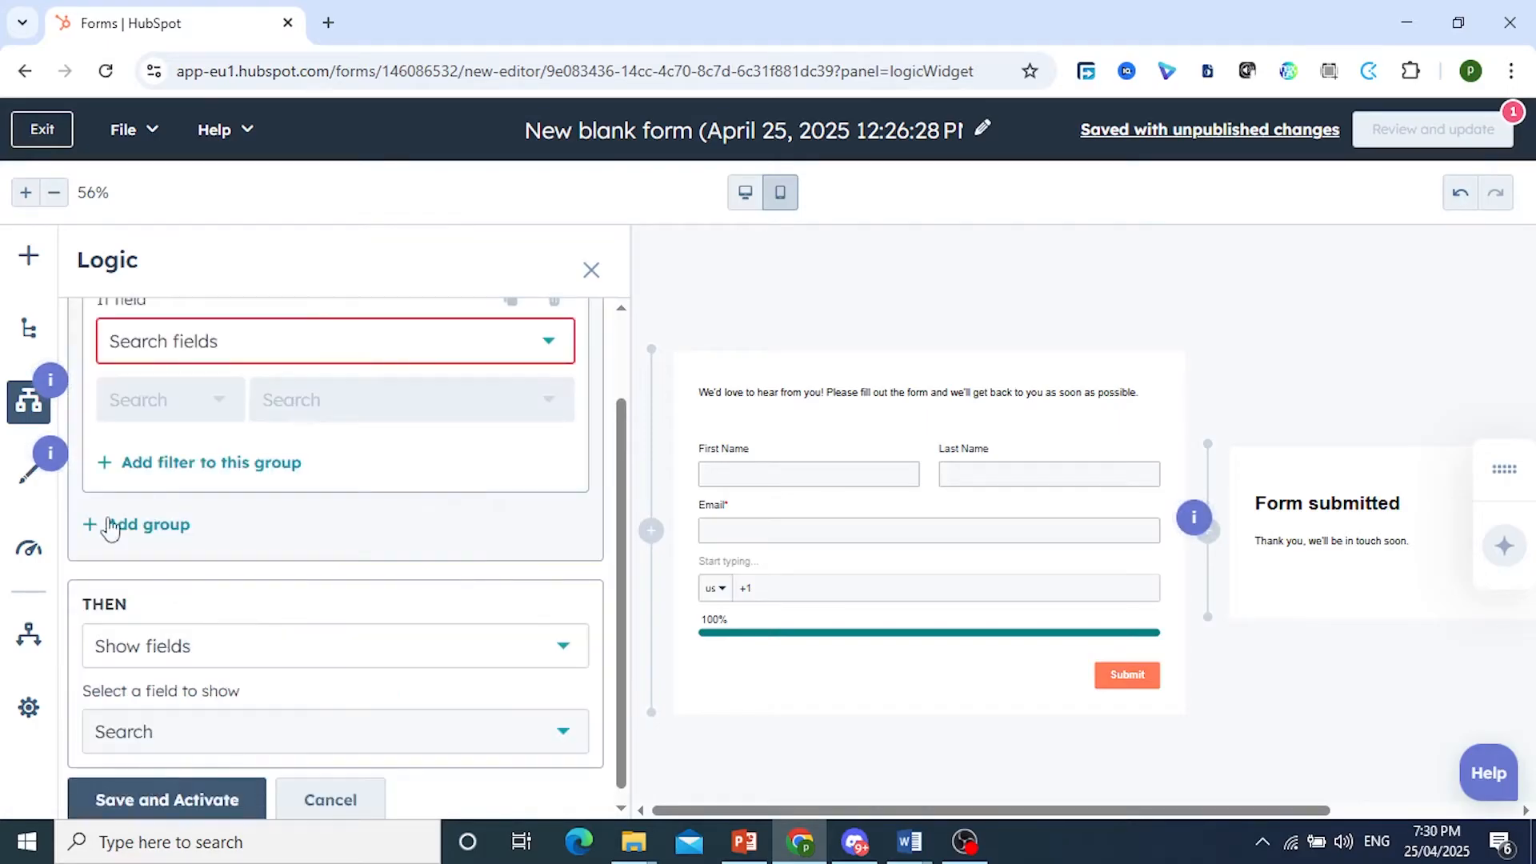
scroll(171, 444, "up", 1)
left_click(298, 461)
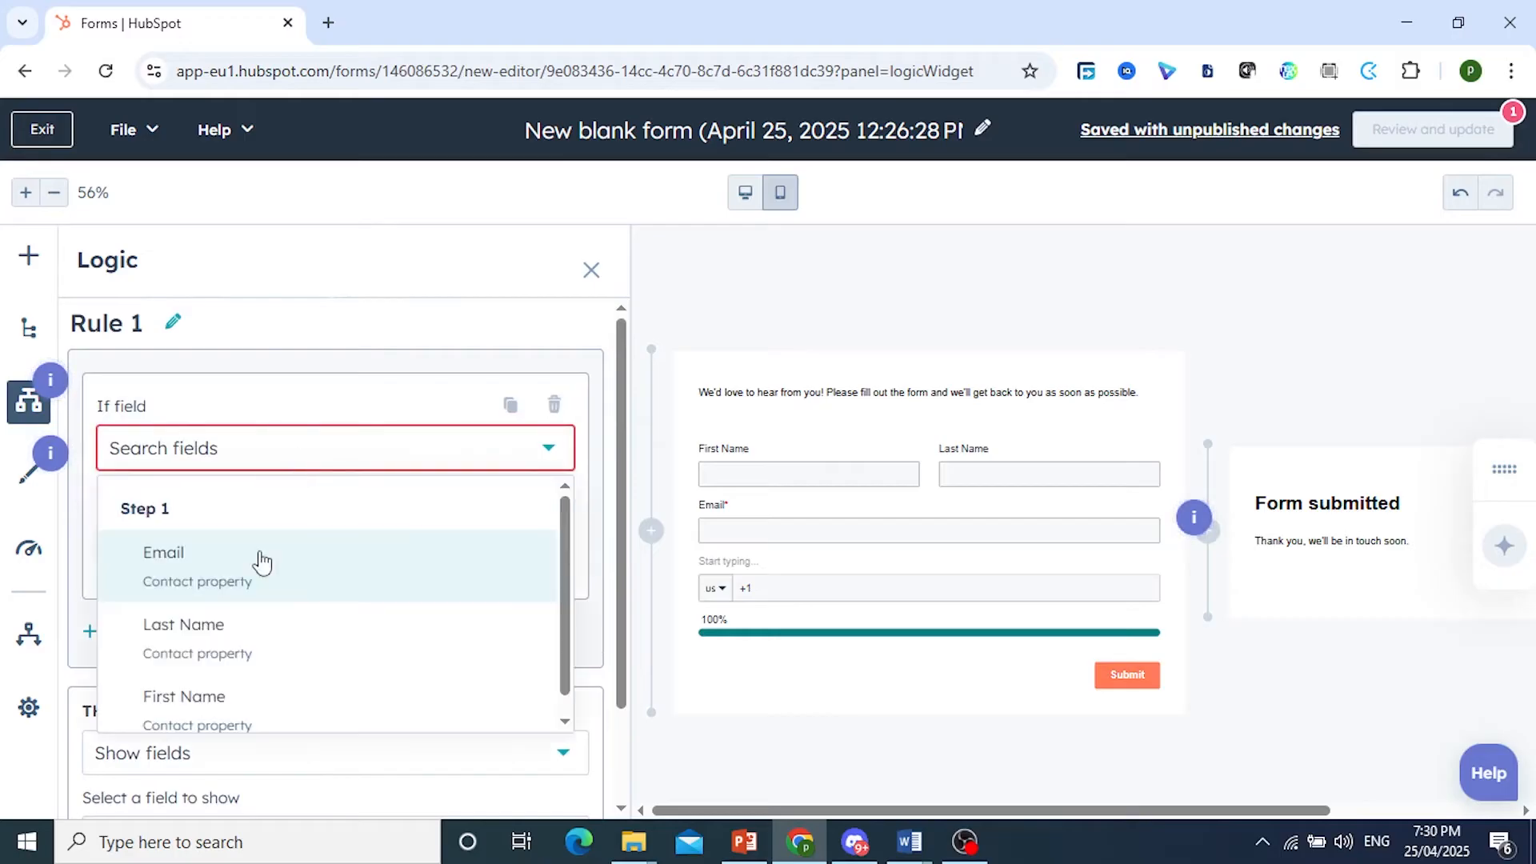
scroll(272, 580, "down", 1)
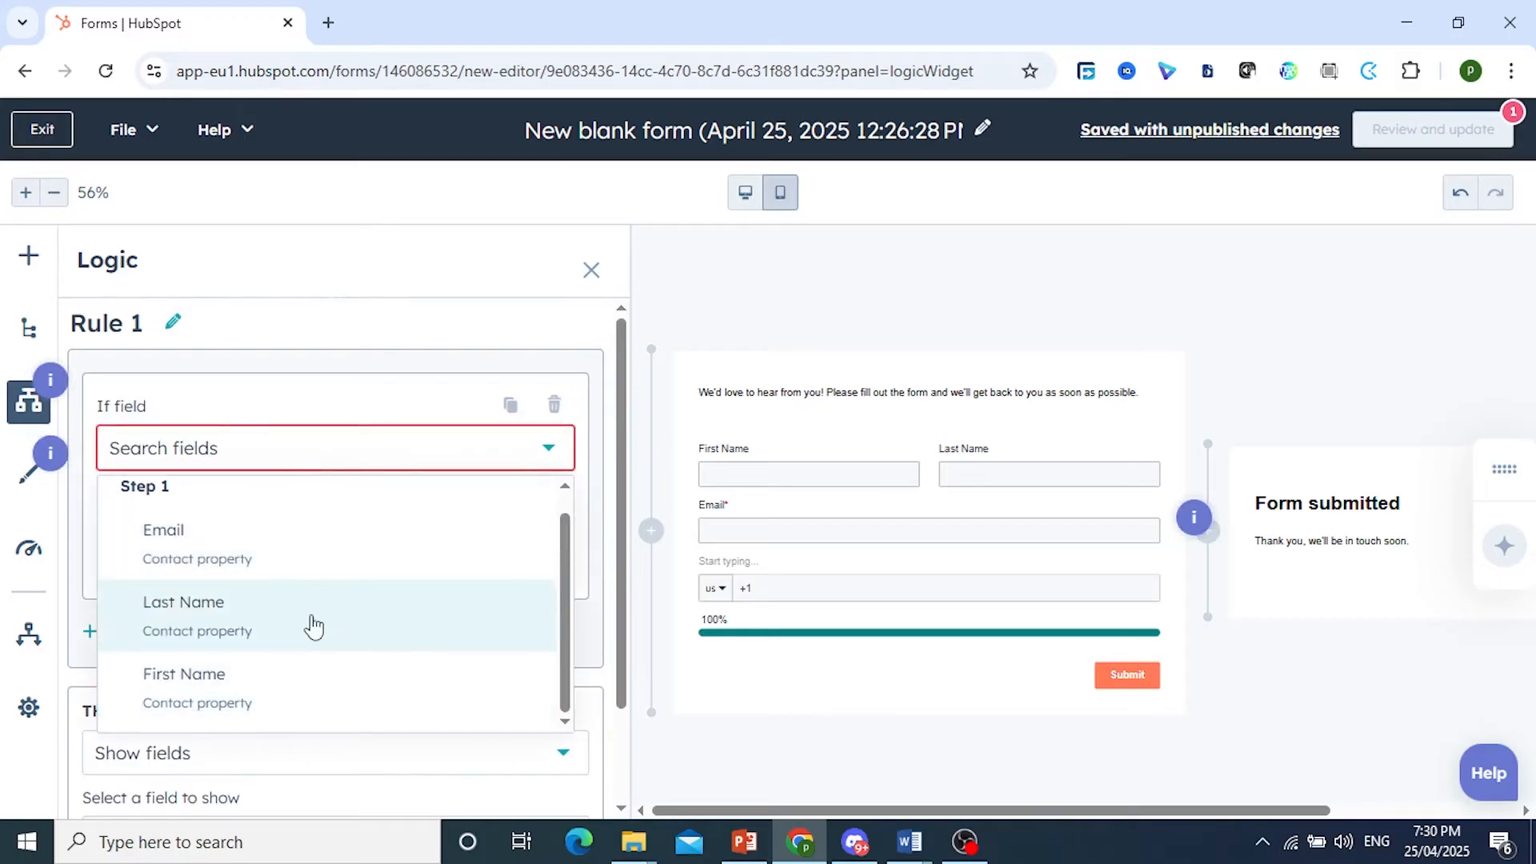
left_click(397, 455)
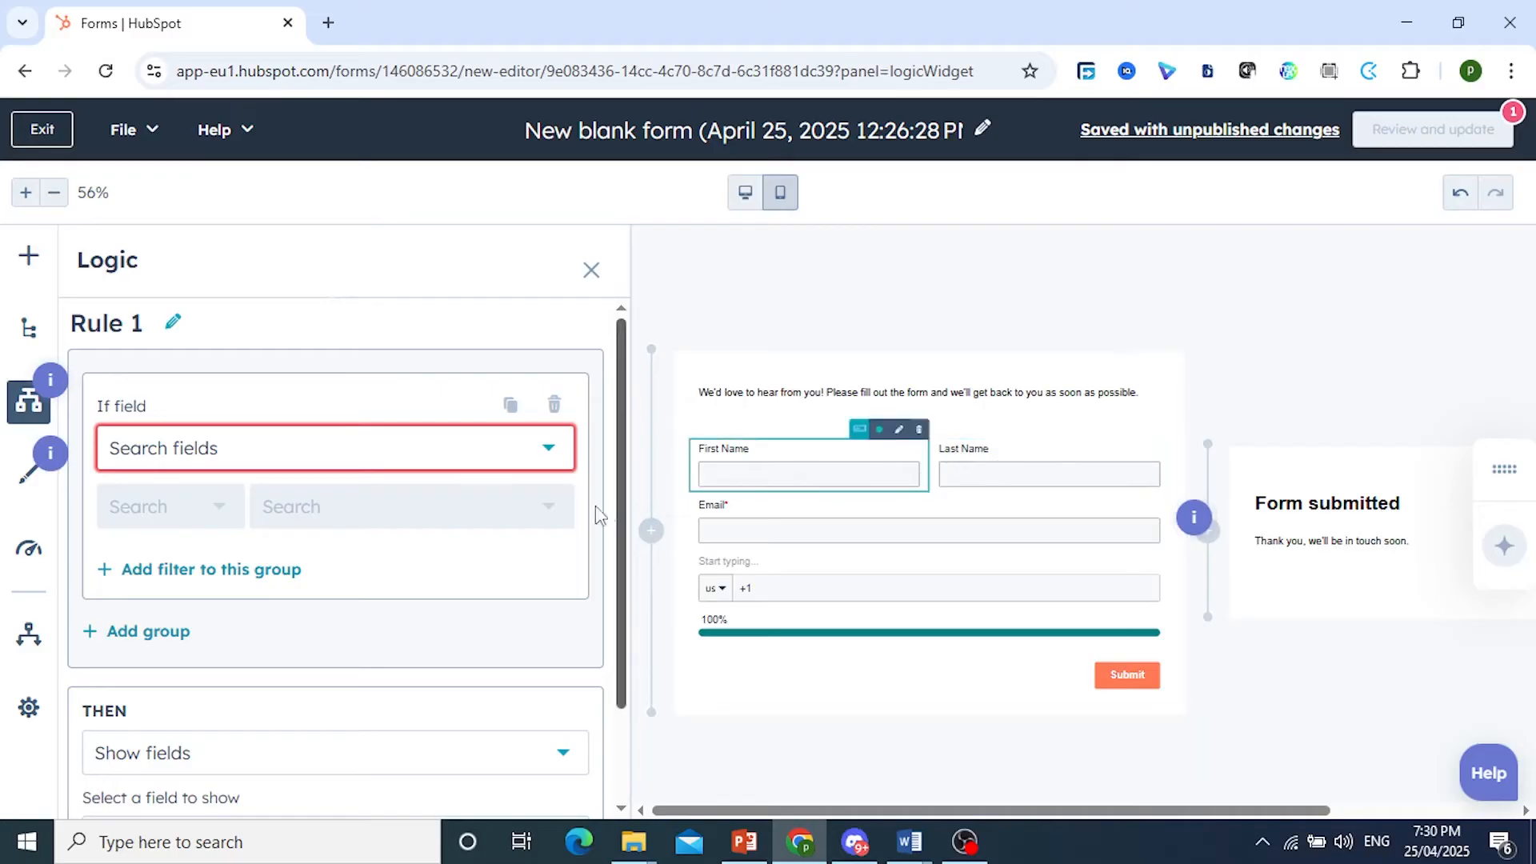
- Try External URL as the rule's redirect action, and discard the rule without saving
scroll(541, 528, "down", 1)
left_click(295, 641)
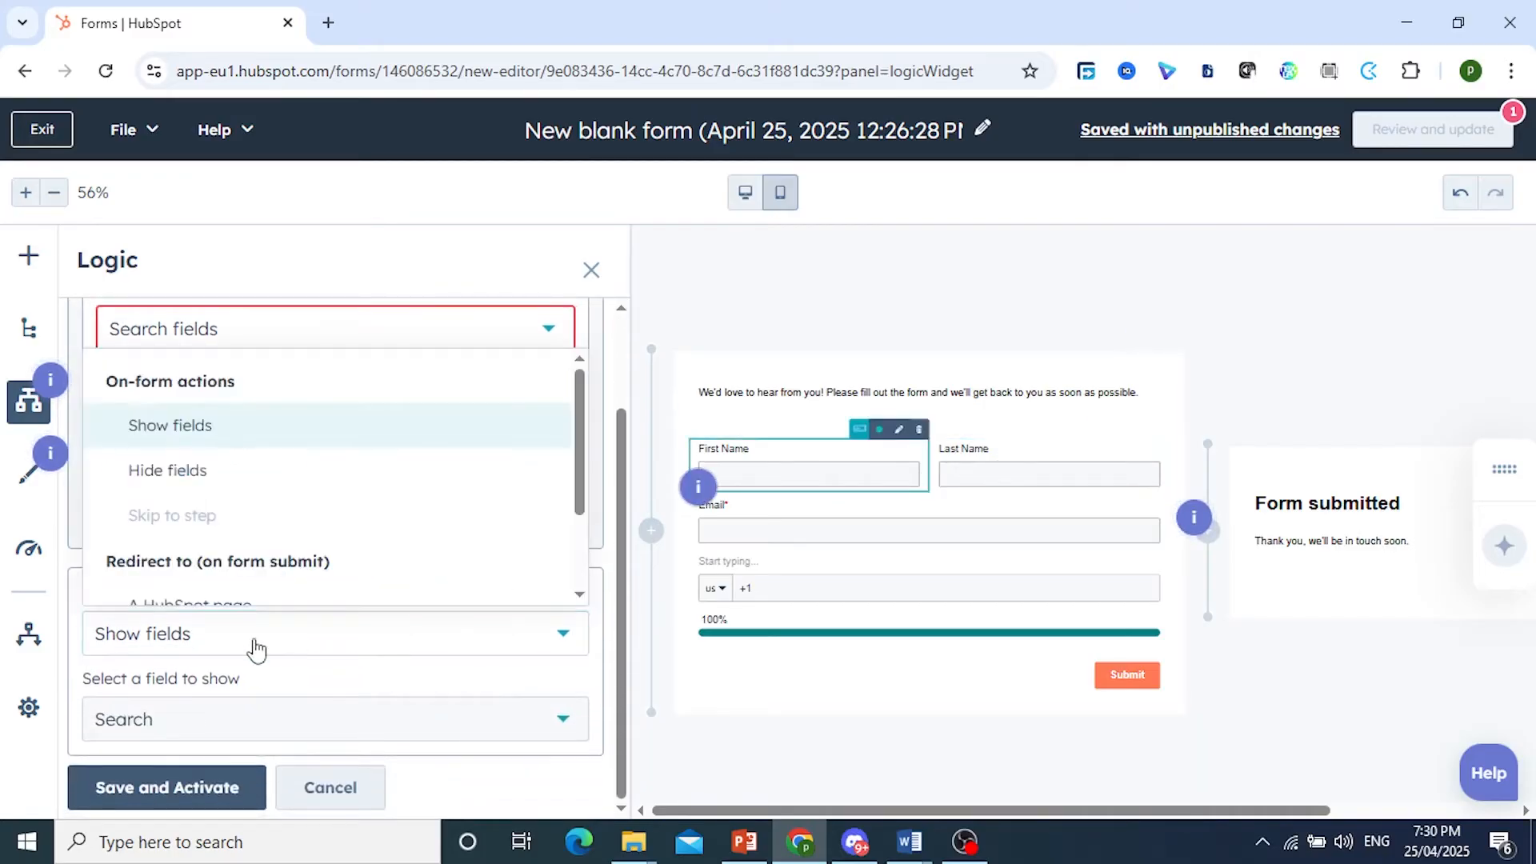
scroll(248, 572, "down", 2)
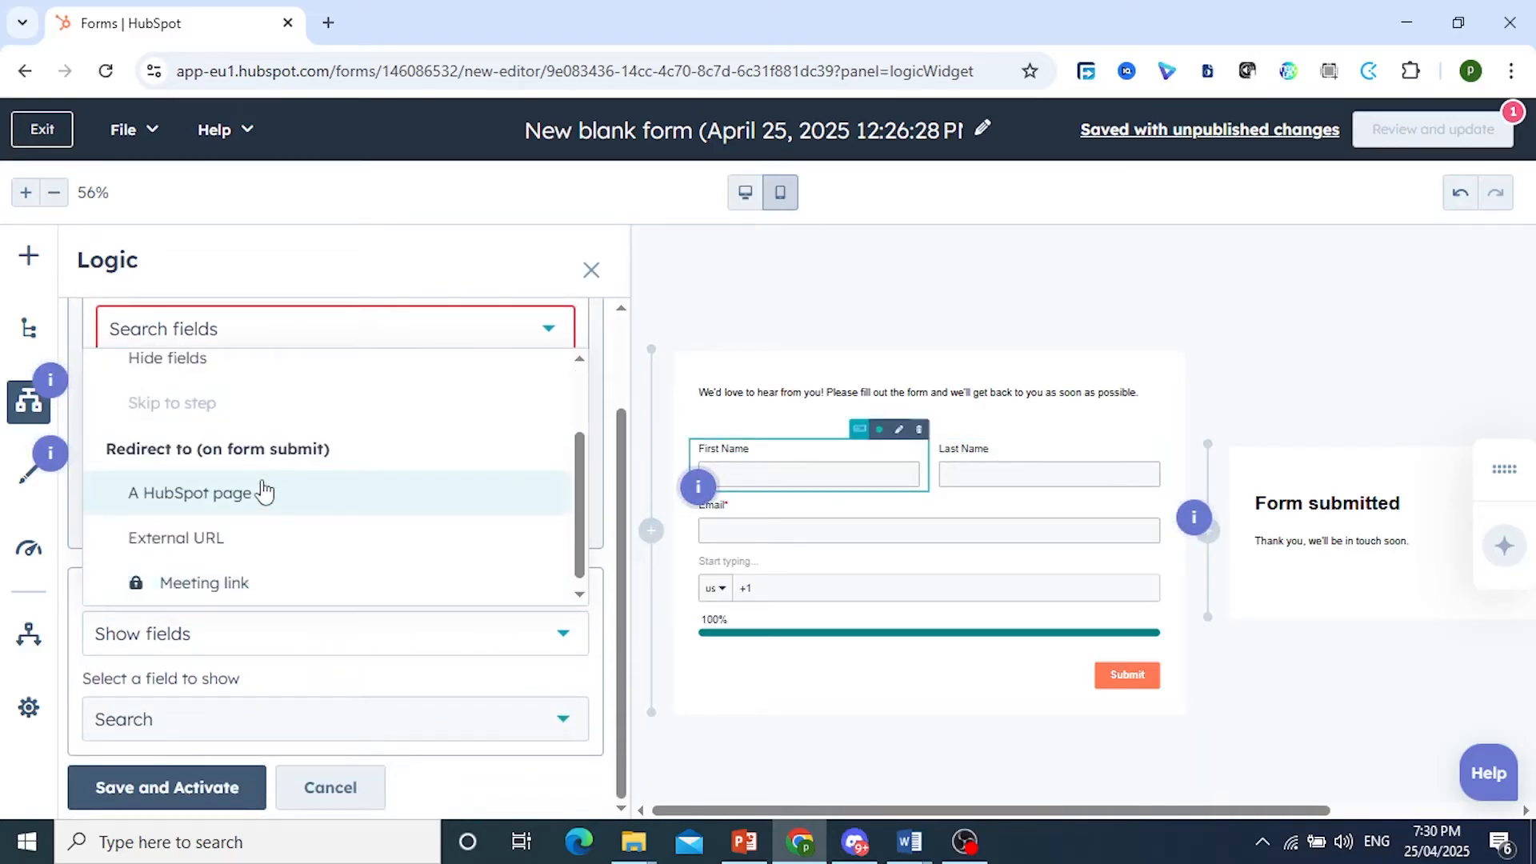
scroll(256, 590, "down", 1)
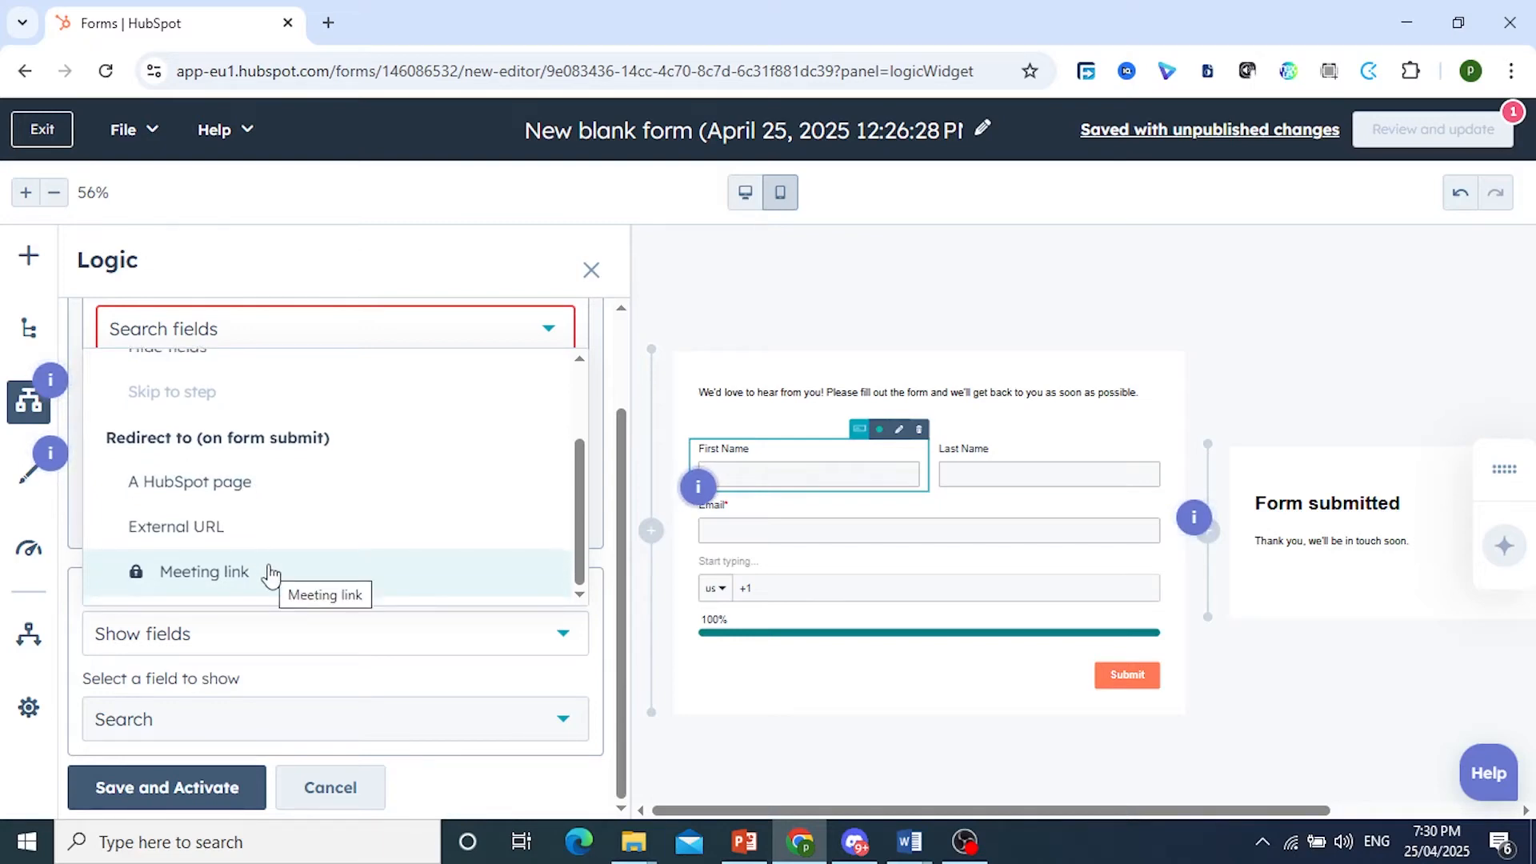
left_click(238, 526)
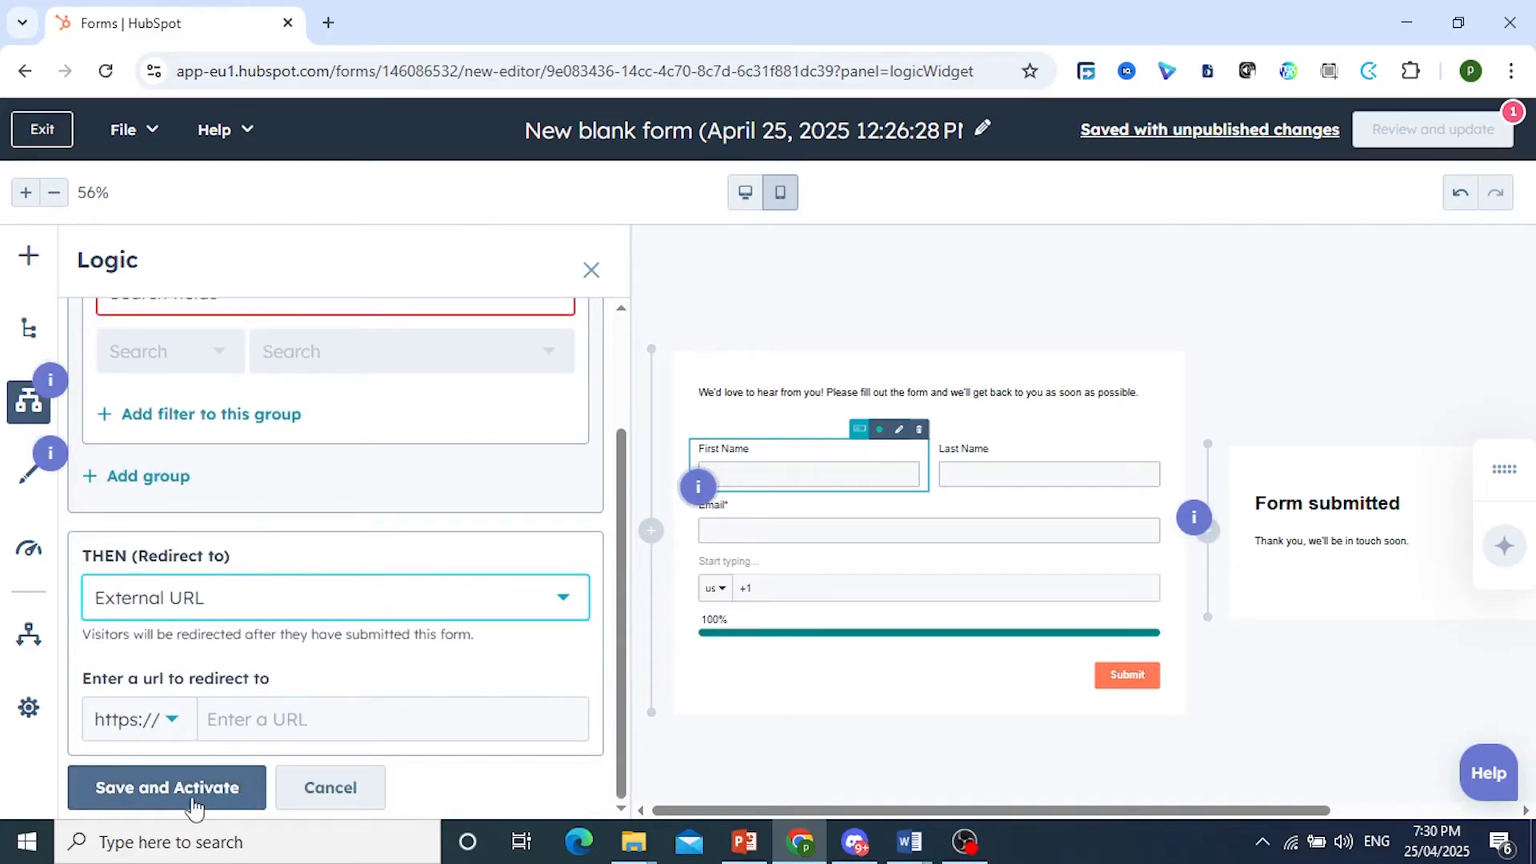
left_click(329, 787)
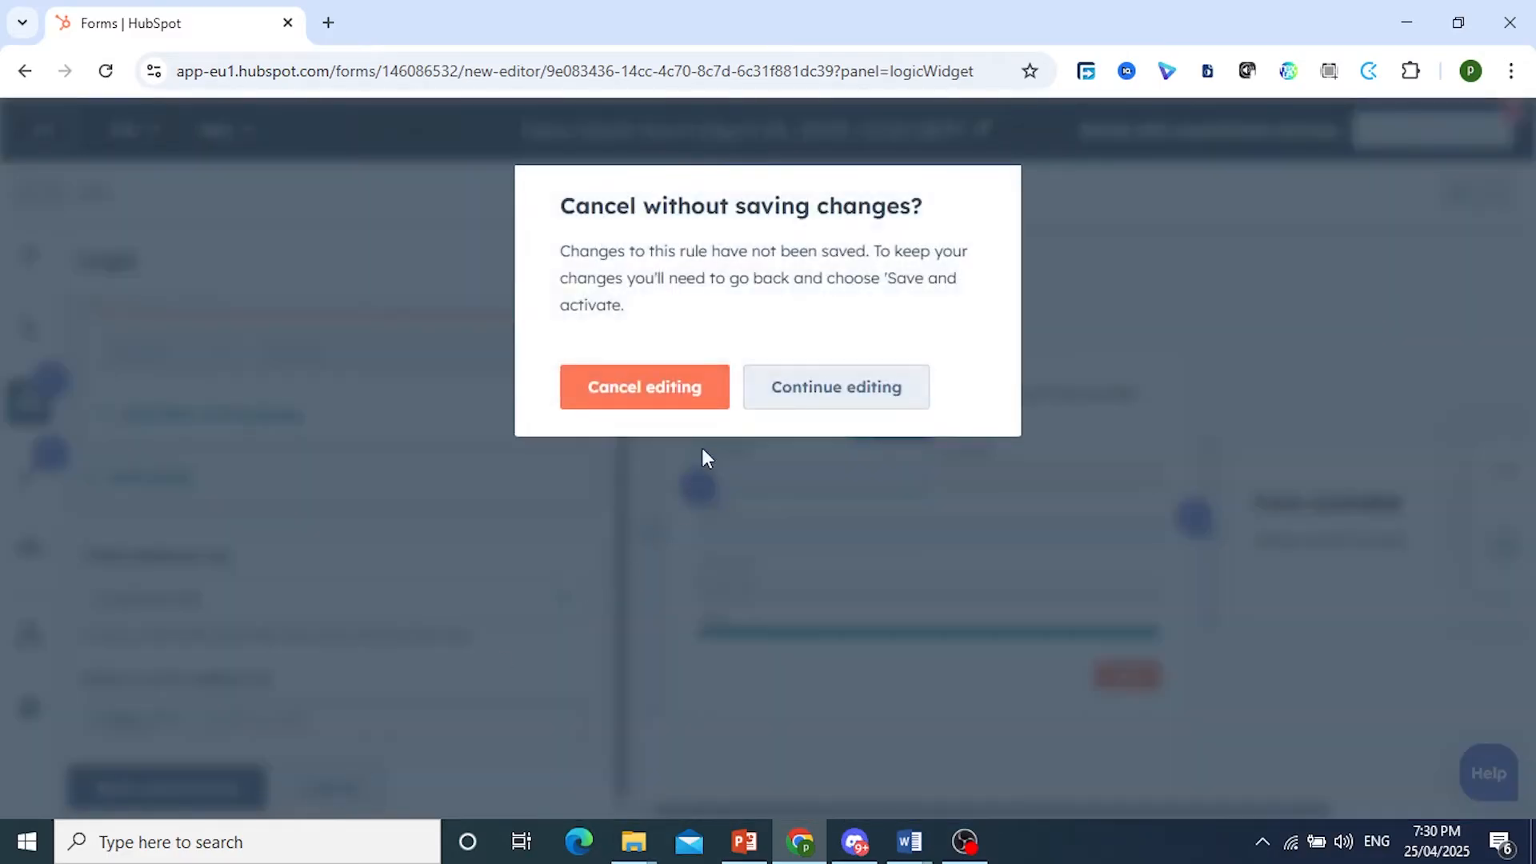
left_click(686, 387)
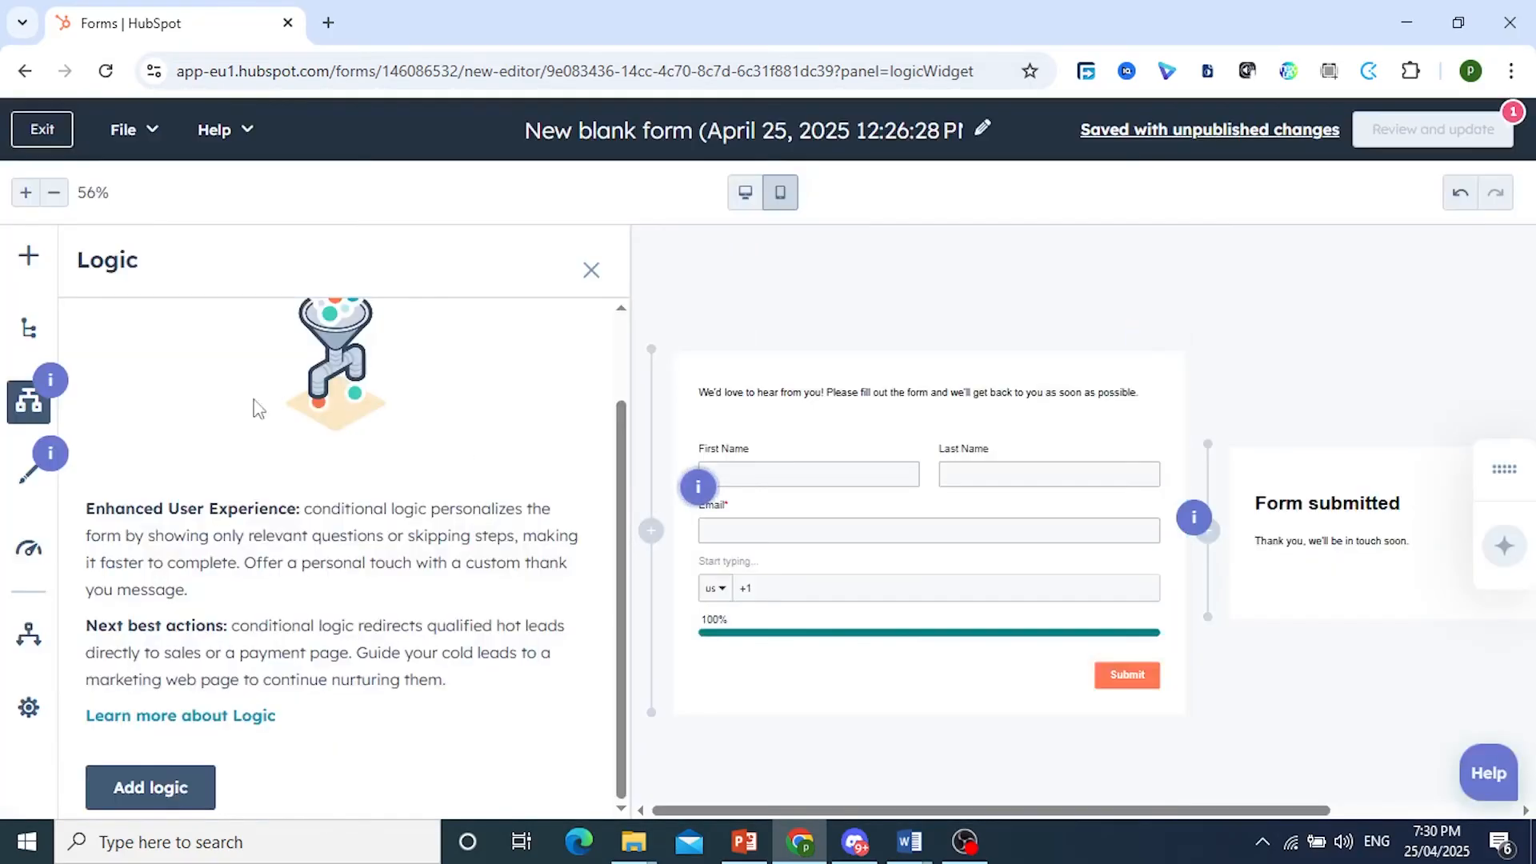
- Set the font of the form's fields to Book Antiqua in the form styles
left_click(35, 483)
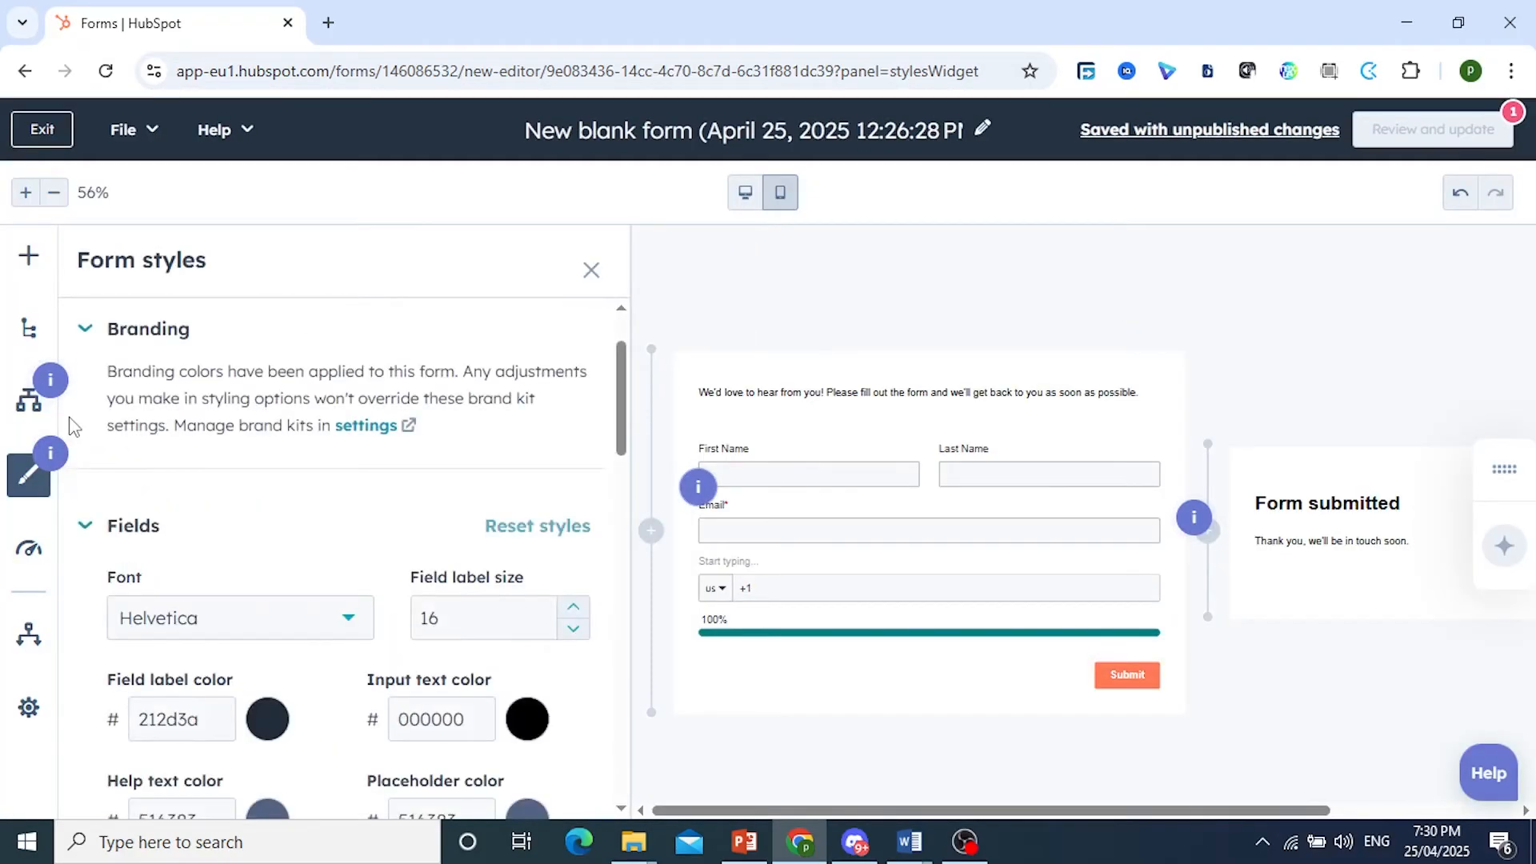
scroll(147, 390, "down", 2)
scroll(147, 390, "down", 1)
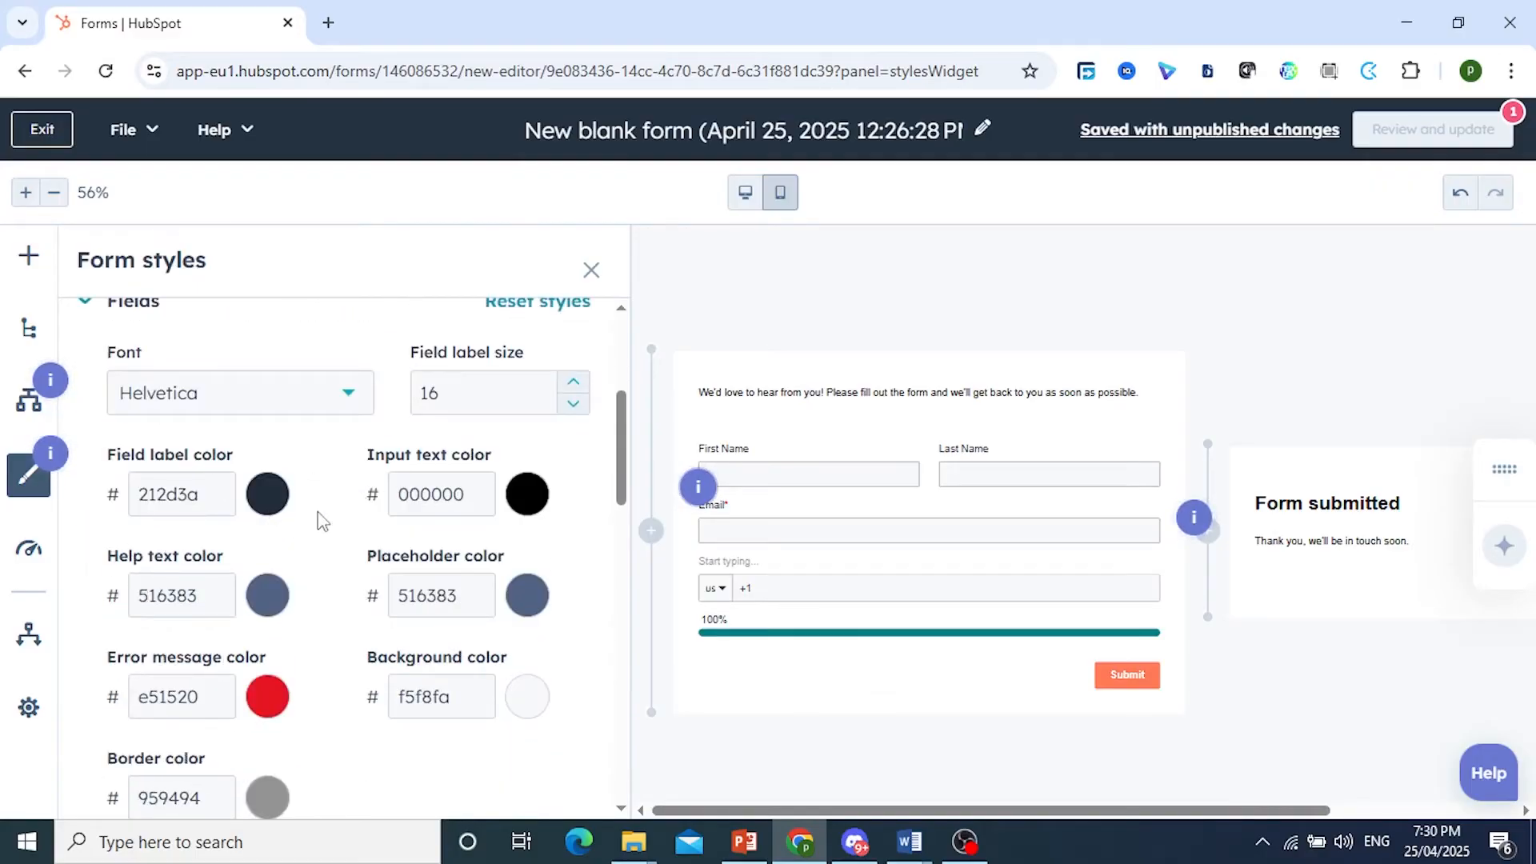
scroll(346, 621, "up", 3)
left_click(346, 627)
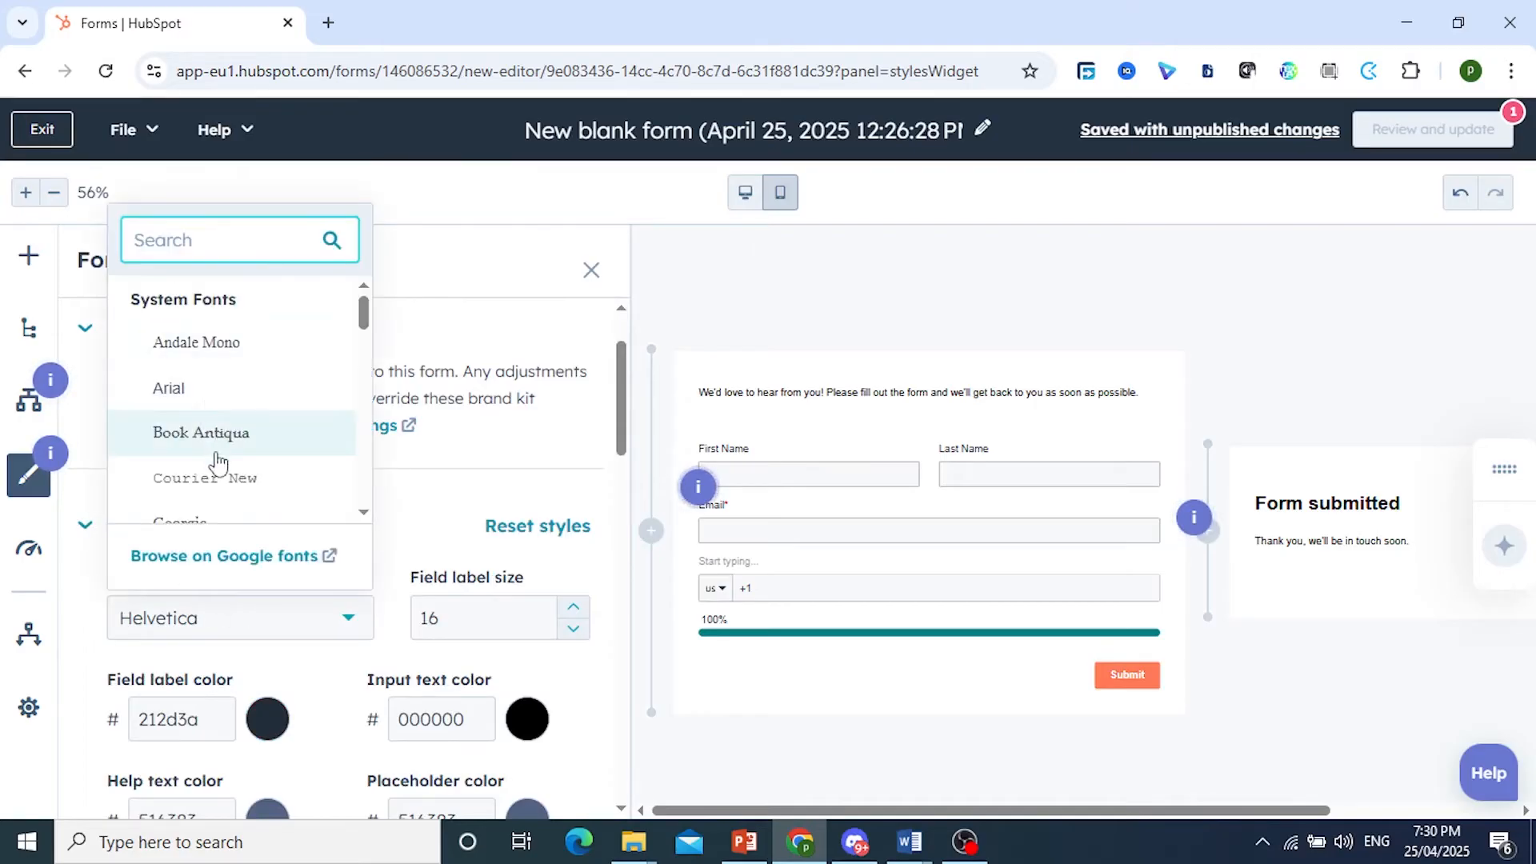
left_click(205, 432)
- Try yellow as the field label color, and set it to black (000000)
scroll(269, 598, "down", 1)
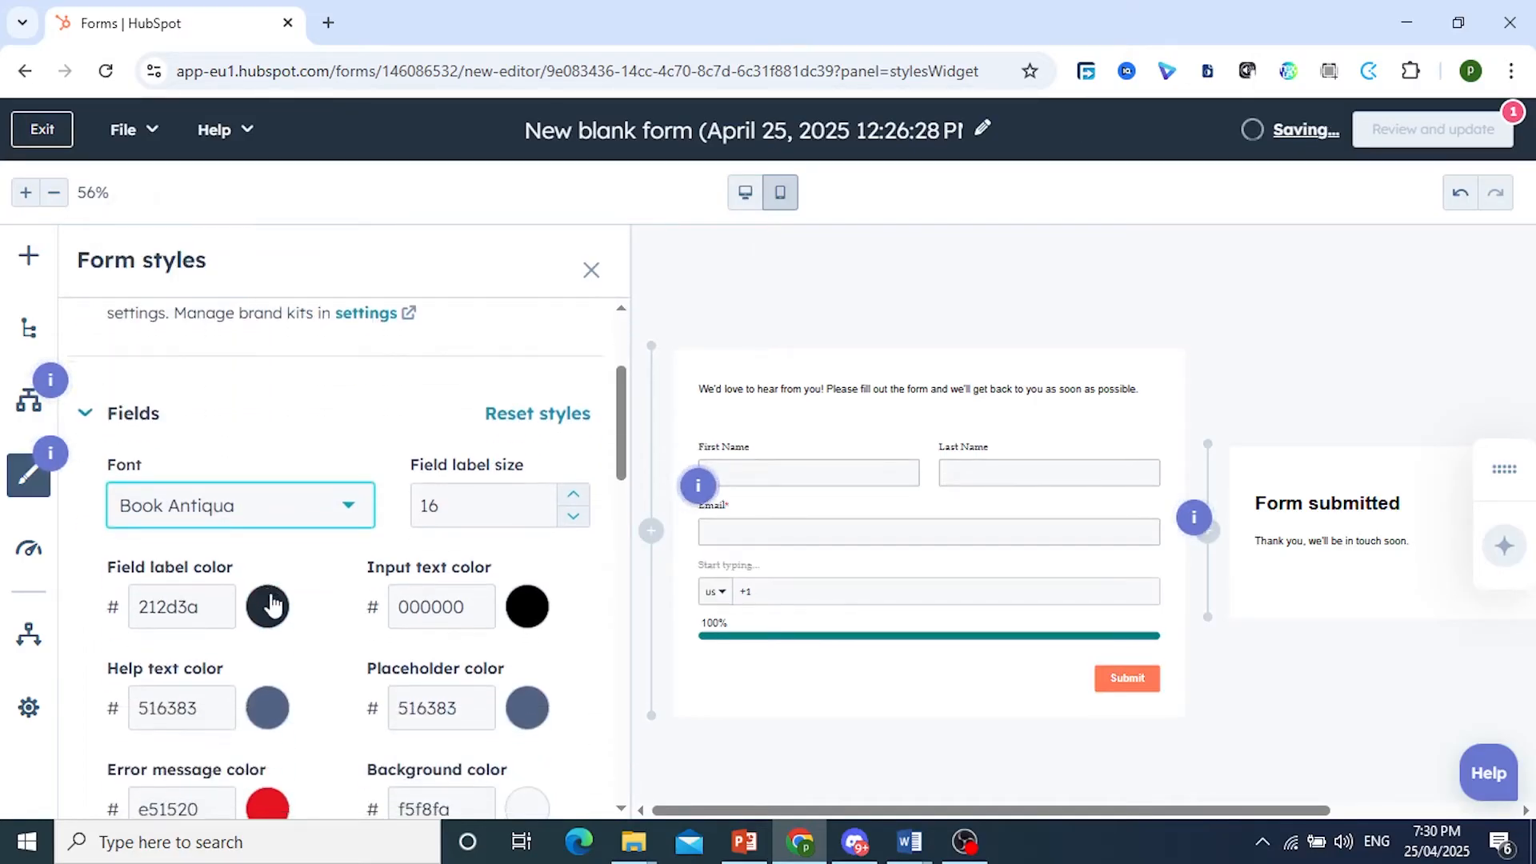
left_click(272, 613)
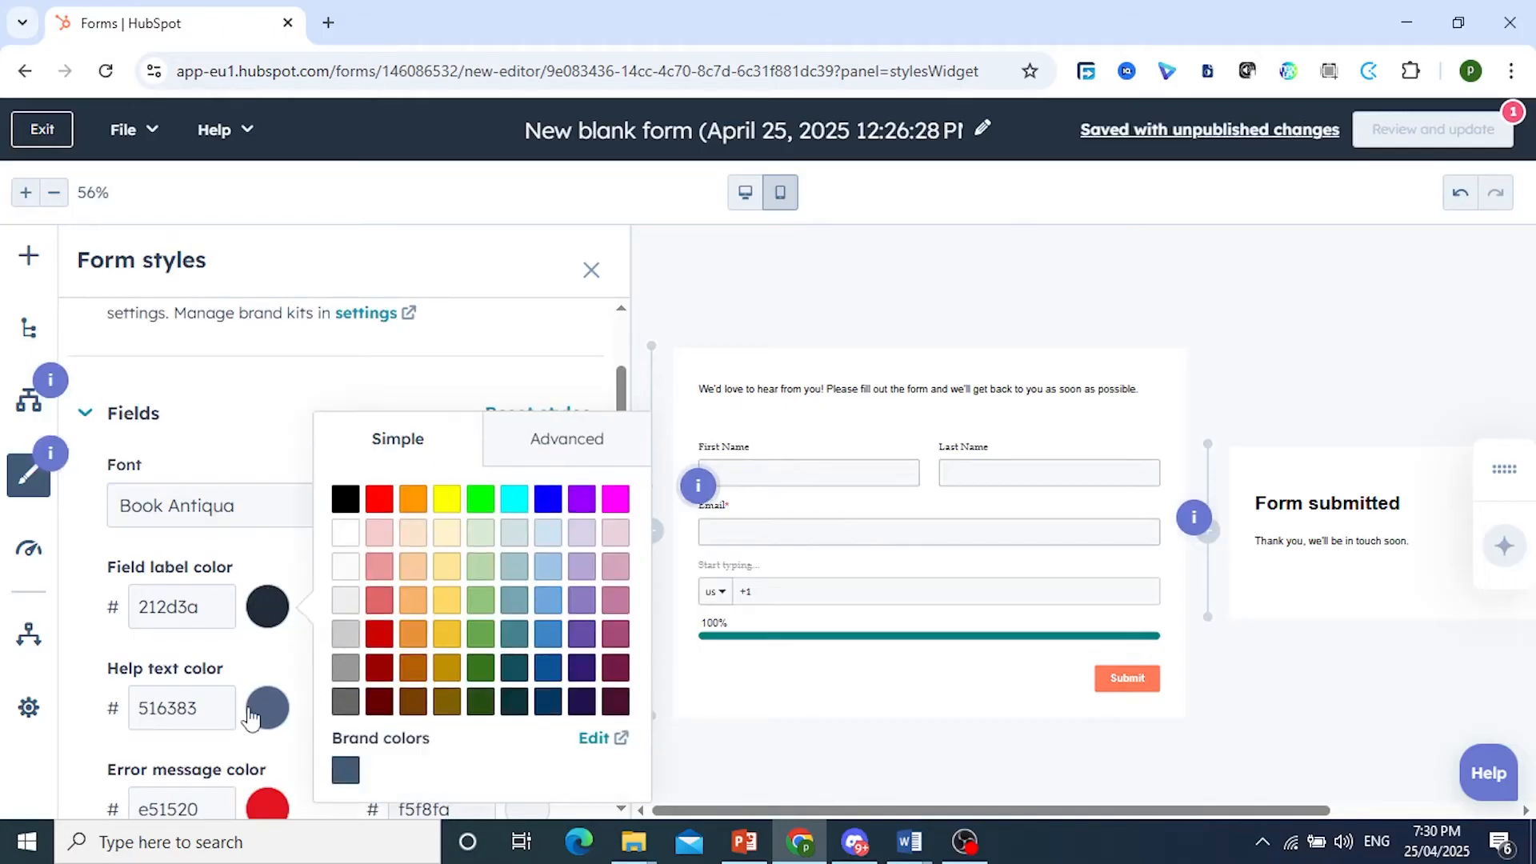
left_click(442, 510)
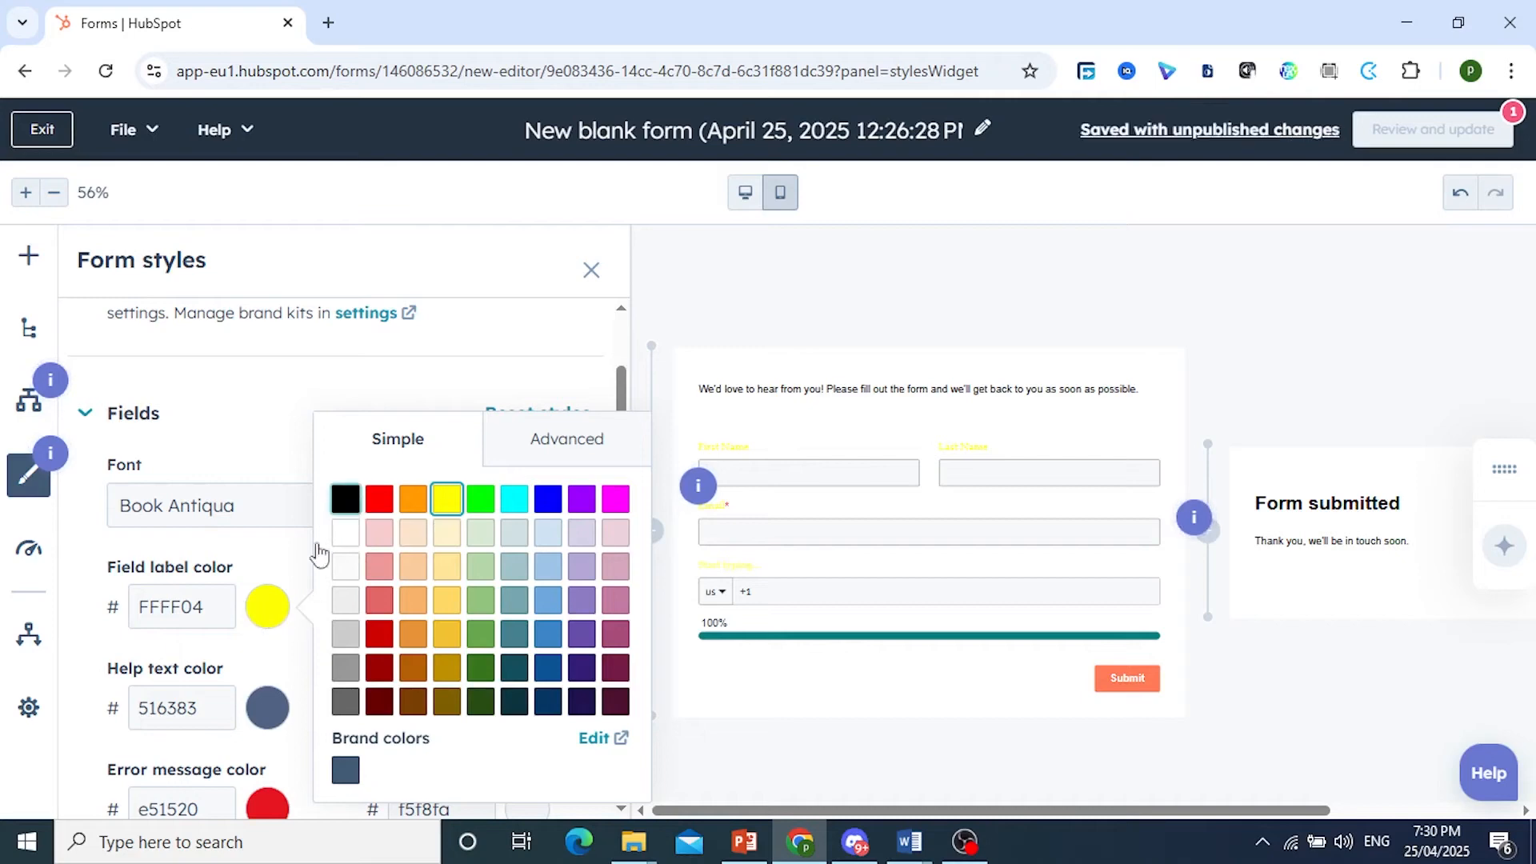
left_click(344, 501)
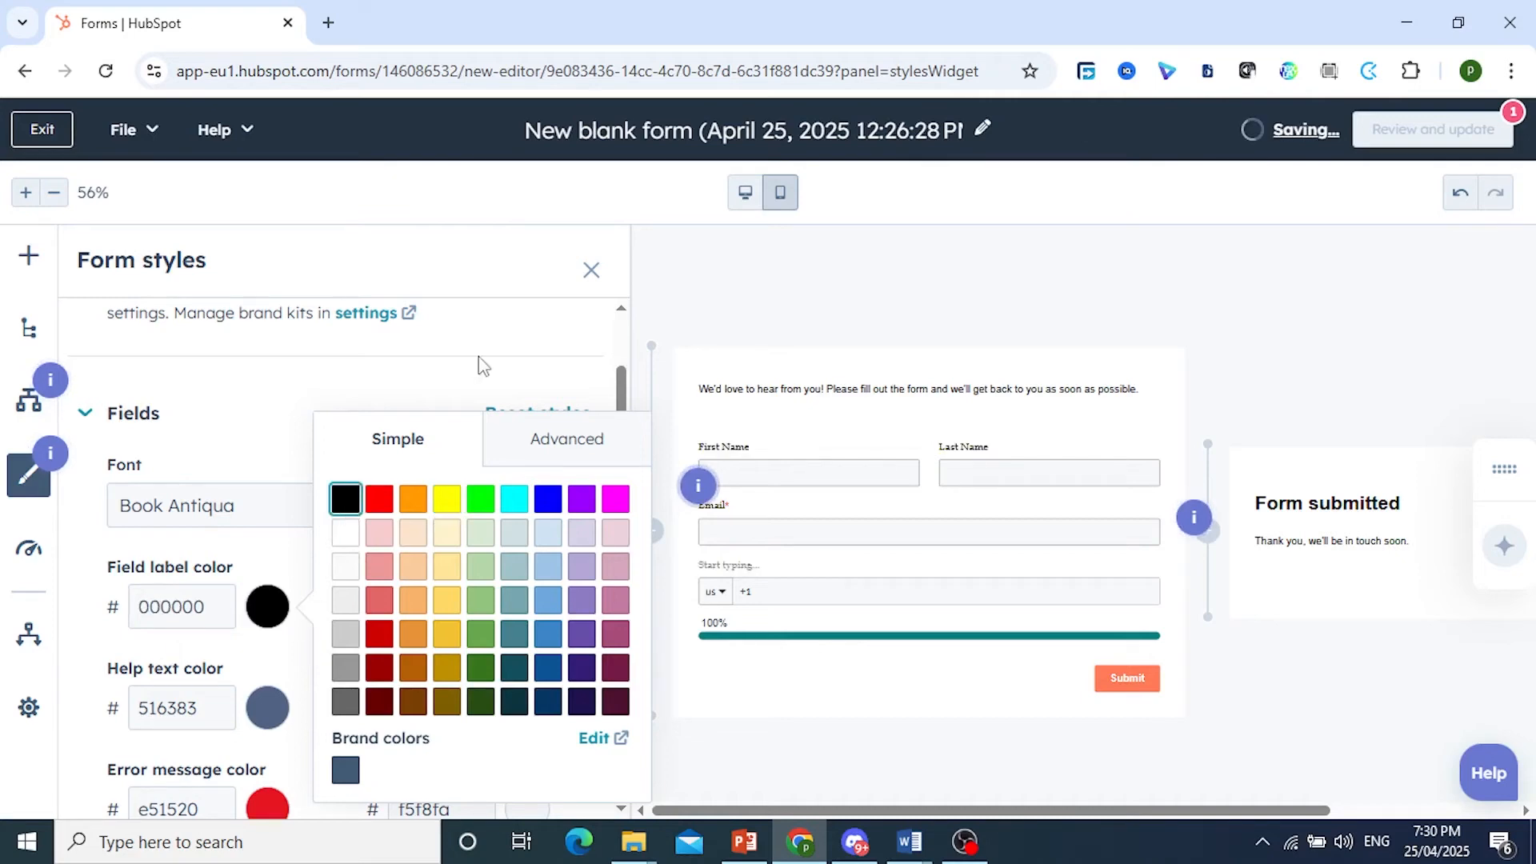
left_click(461, 373)
scroll(257, 646, "down", 10)
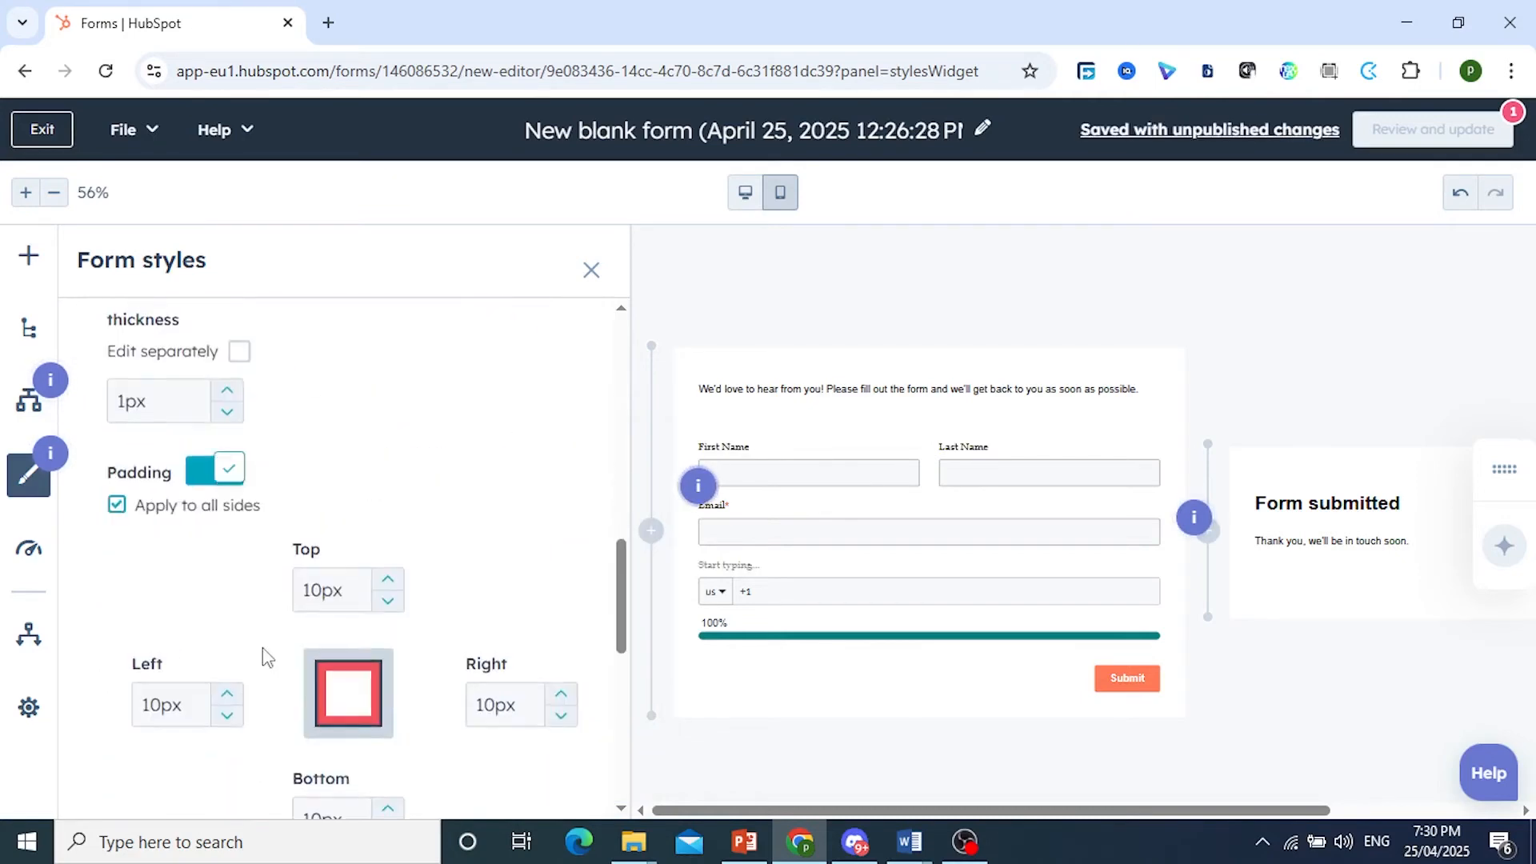
- Look through the form's background style options, including border, background color, gradient and image
scroll(320, 647, "down", 5)
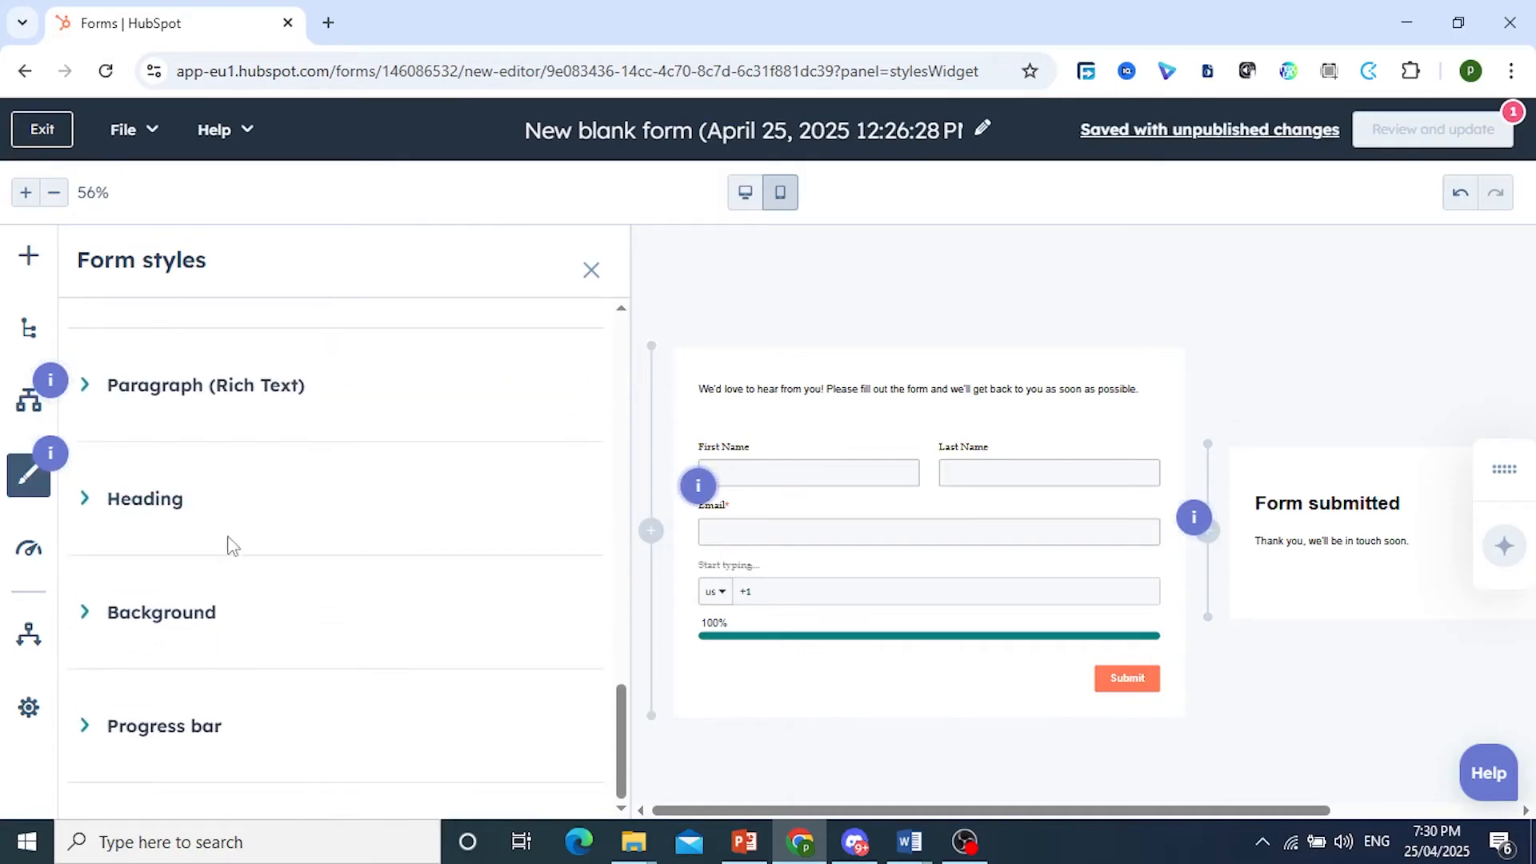
left_click(90, 614)
scroll(184, 664, "down", 3)
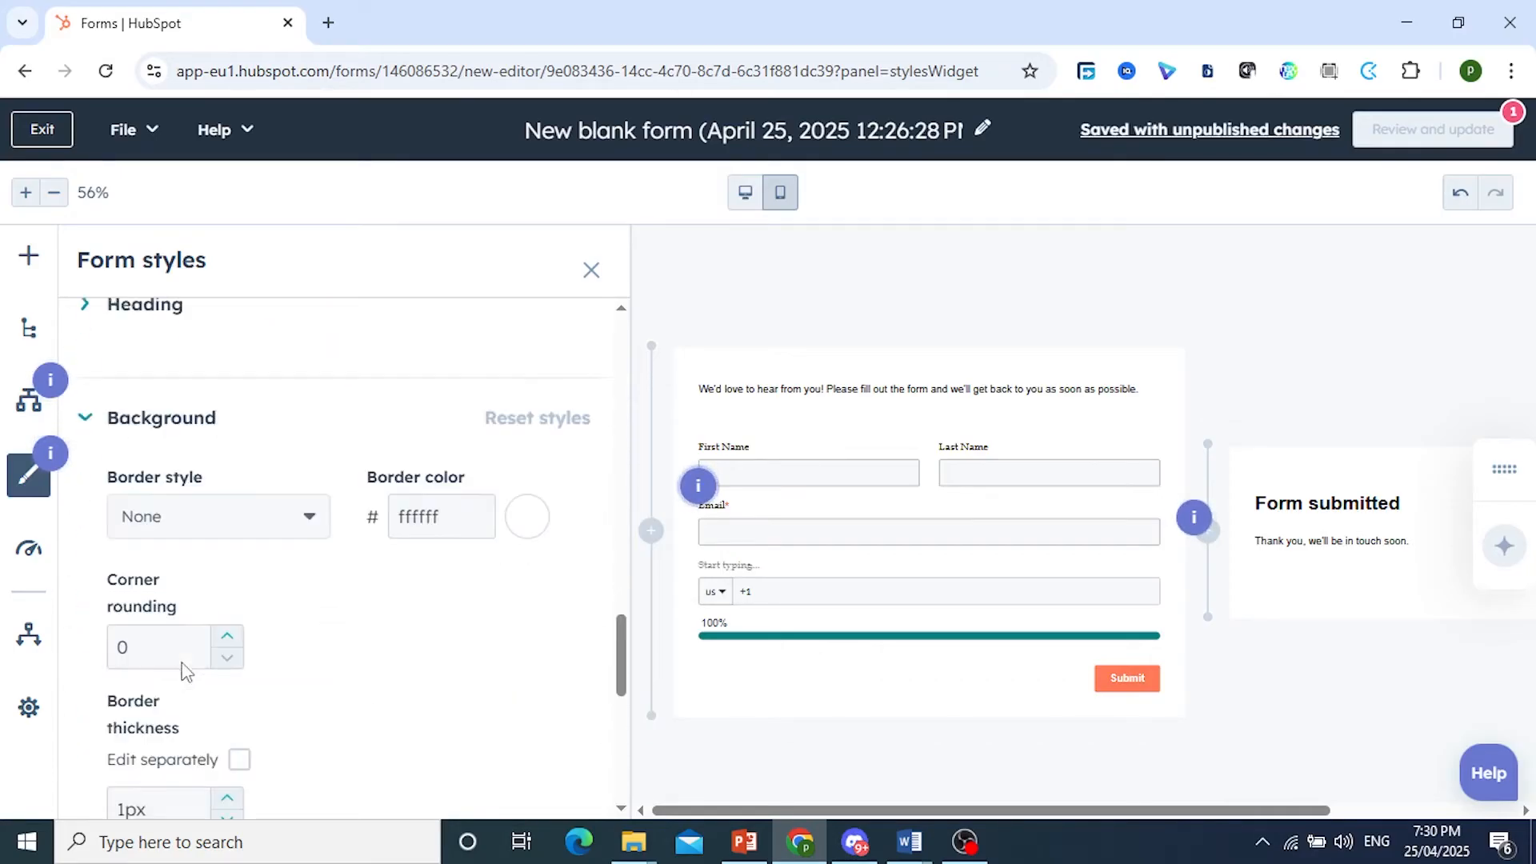
scroll(212, 652, "down", 5)
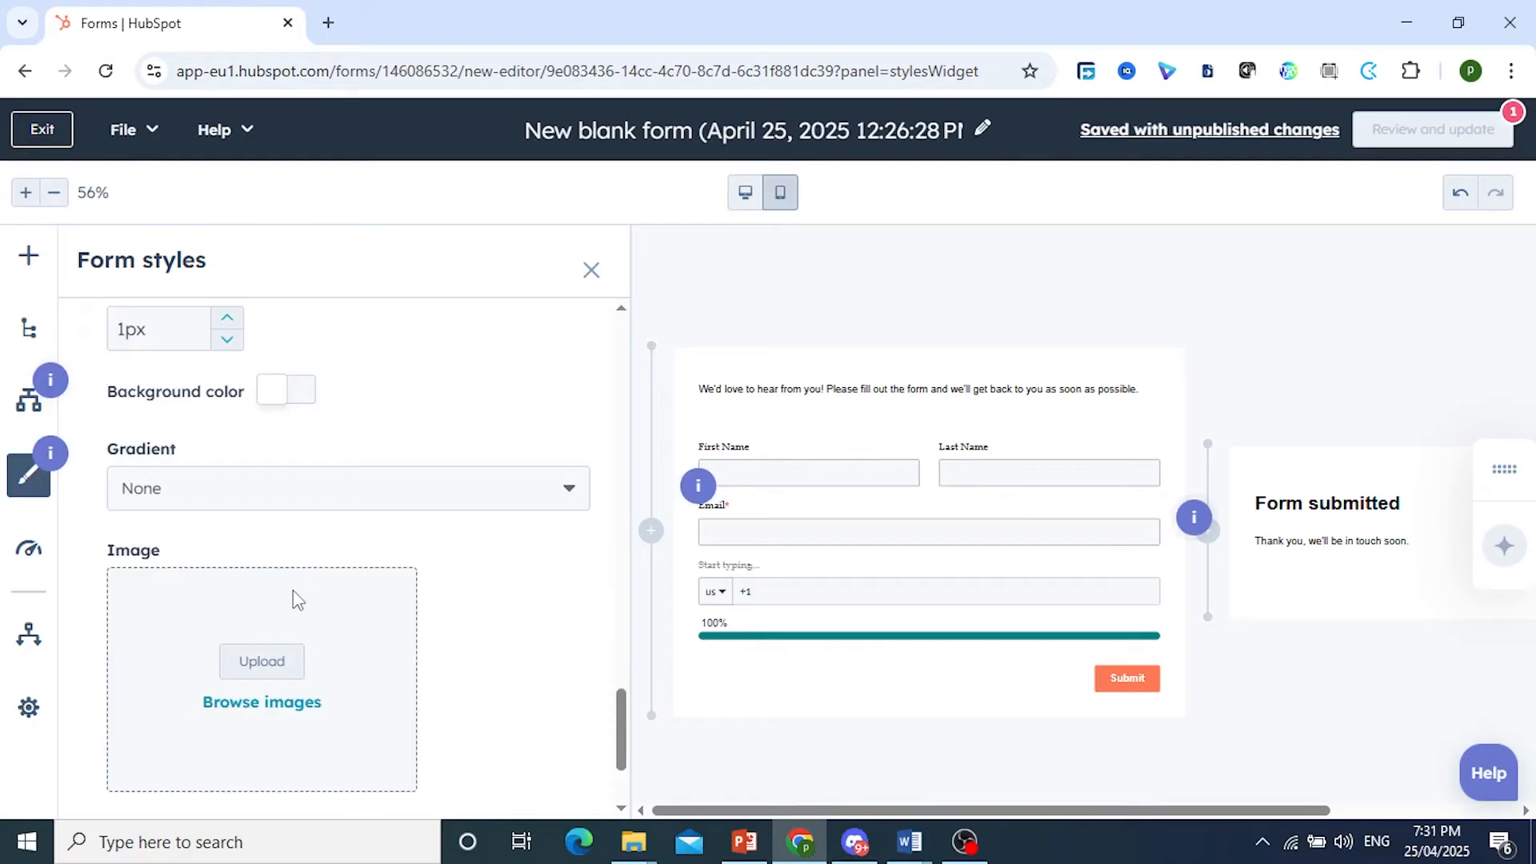
scroll(296, 600, "down", 1)
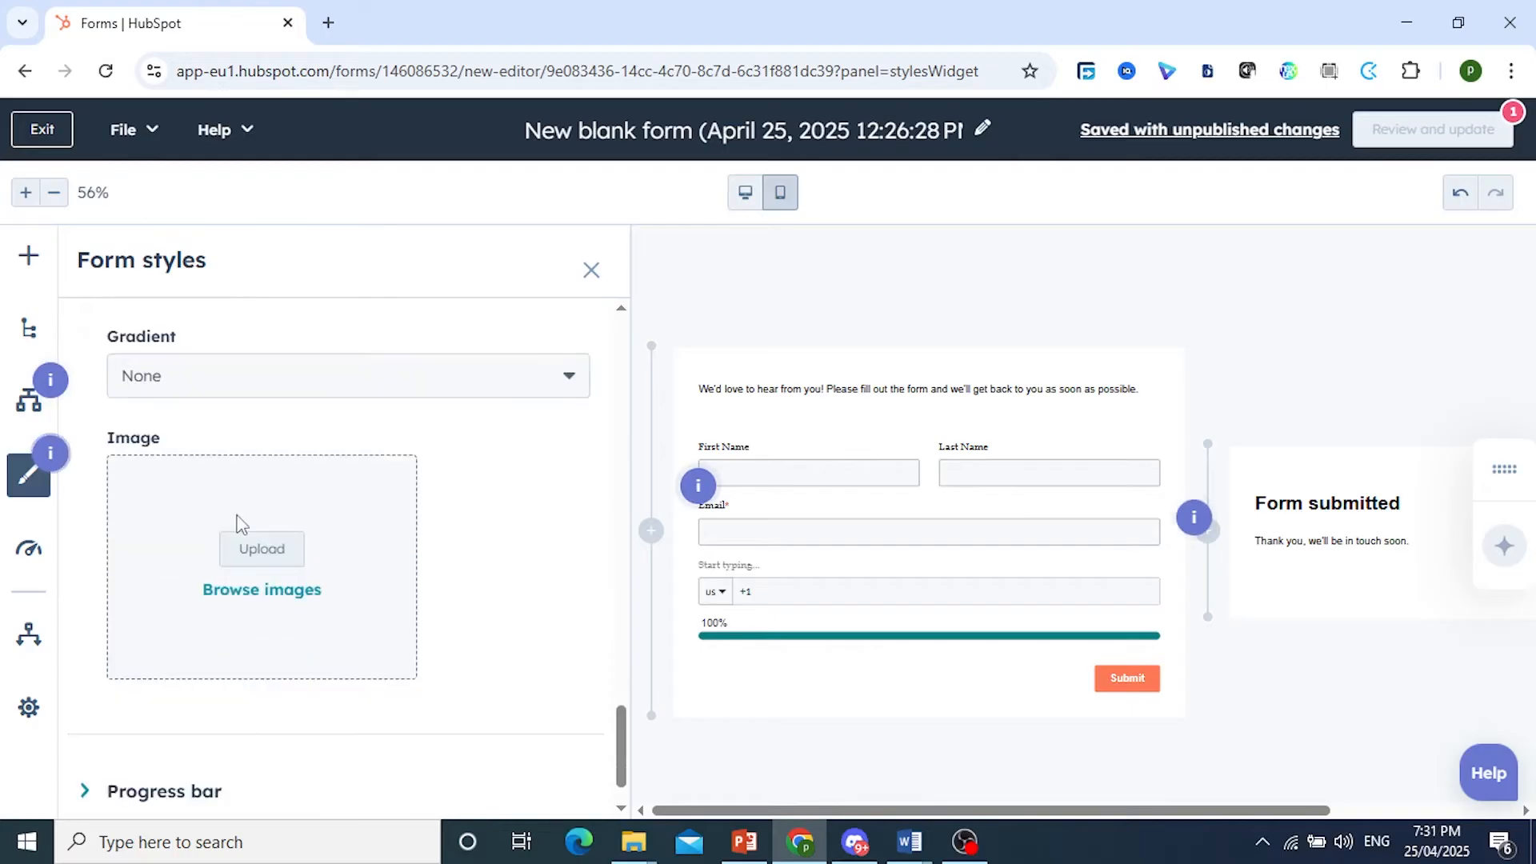
- Read the form recommendations on form shortening and adding multiple steps for increasing conversion
left_click(32, 552)
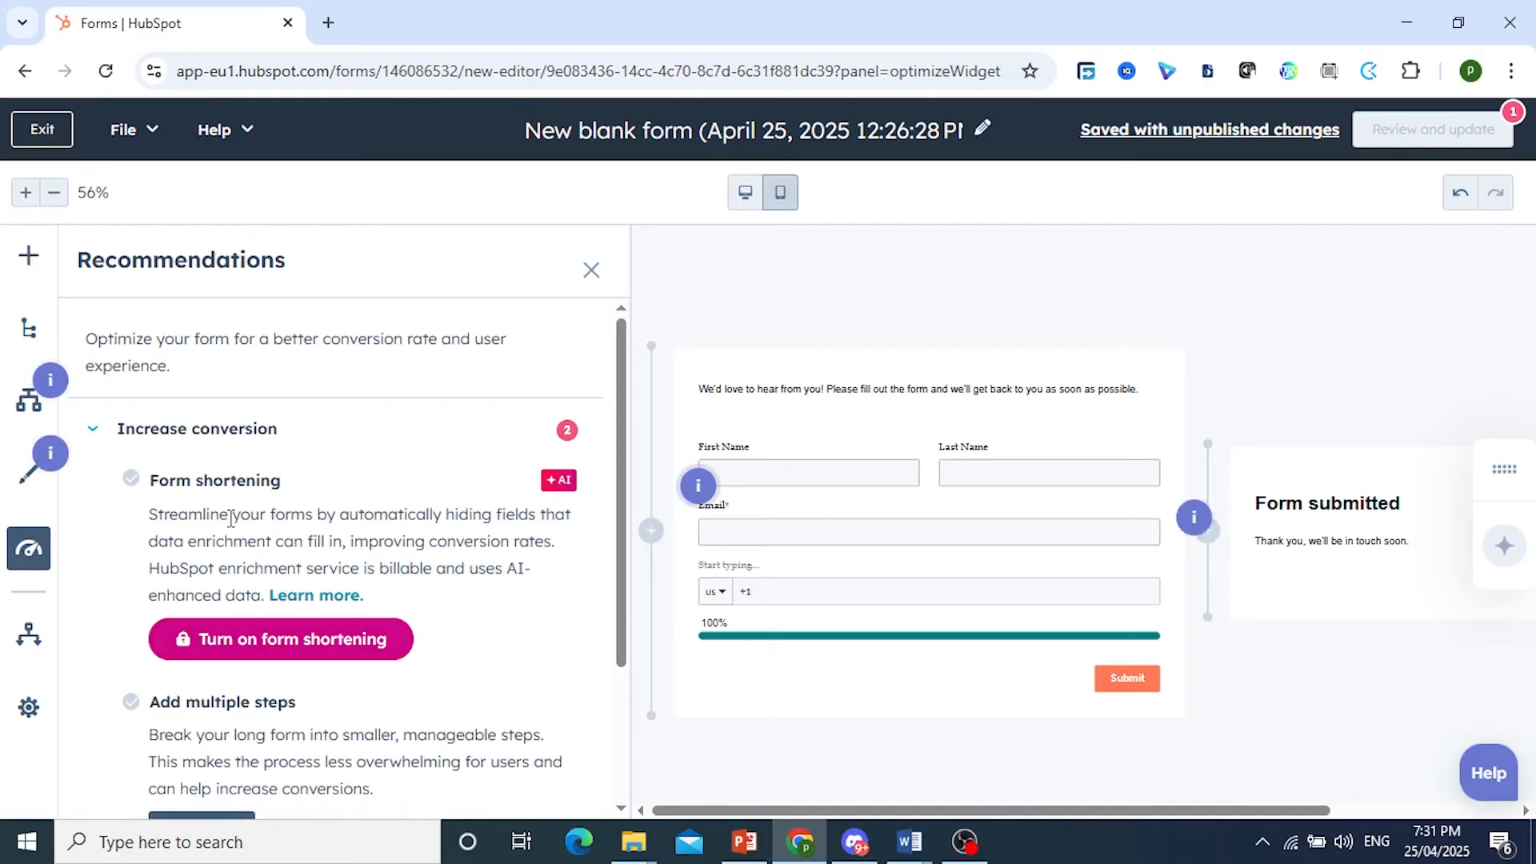
left_click_drag(229, 514, 442, 516)
left_click(327, 536)
left_click_drag(349, 541, 366, 595)
scroll(221, 507, "down", 3)
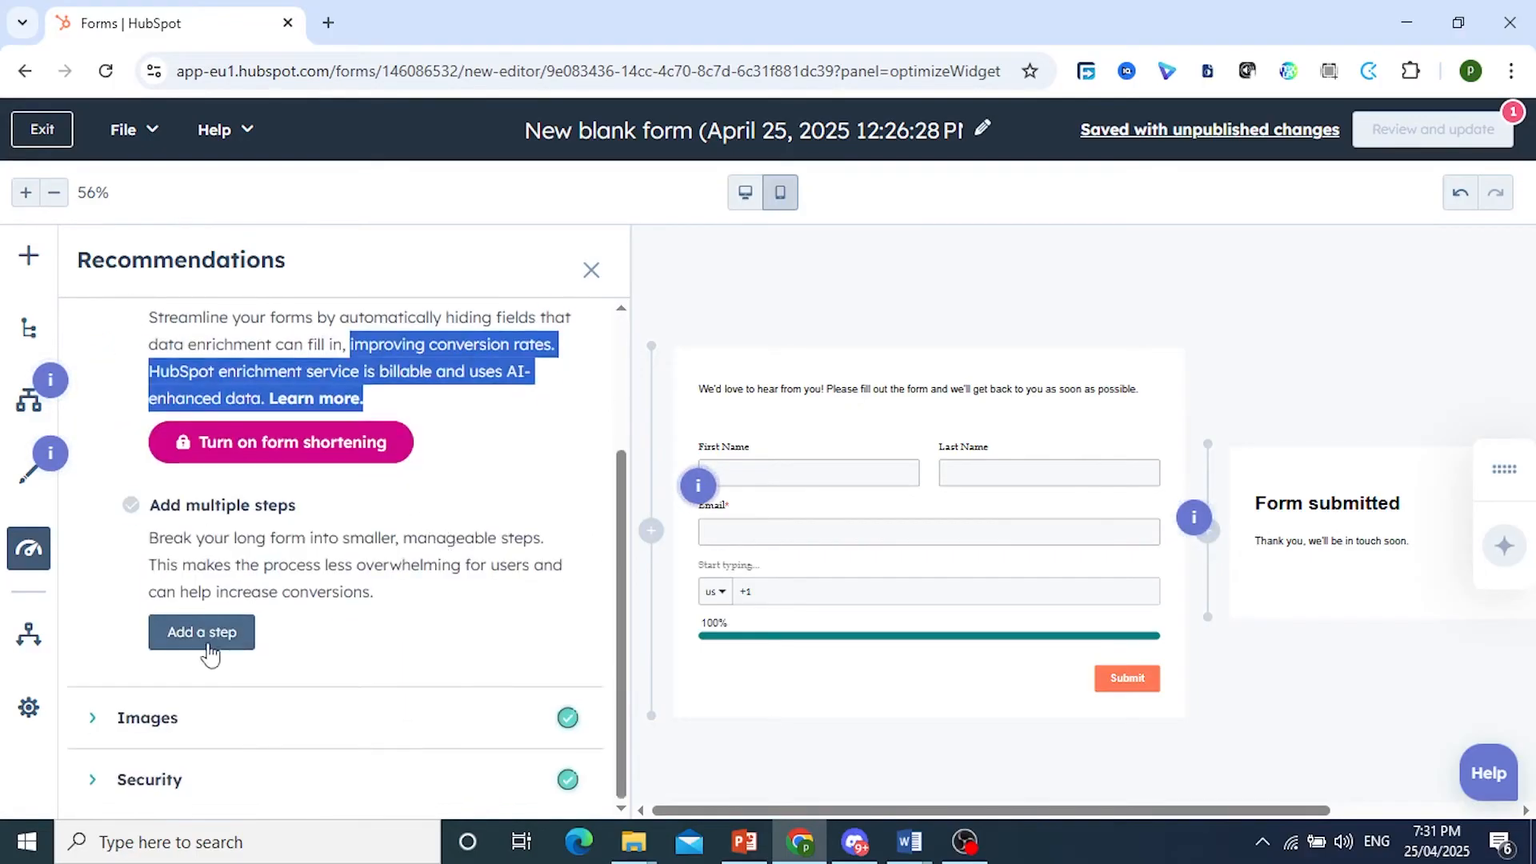
scroll(272, 564, "up", 1)
scroll(269, 562, "up", 2)
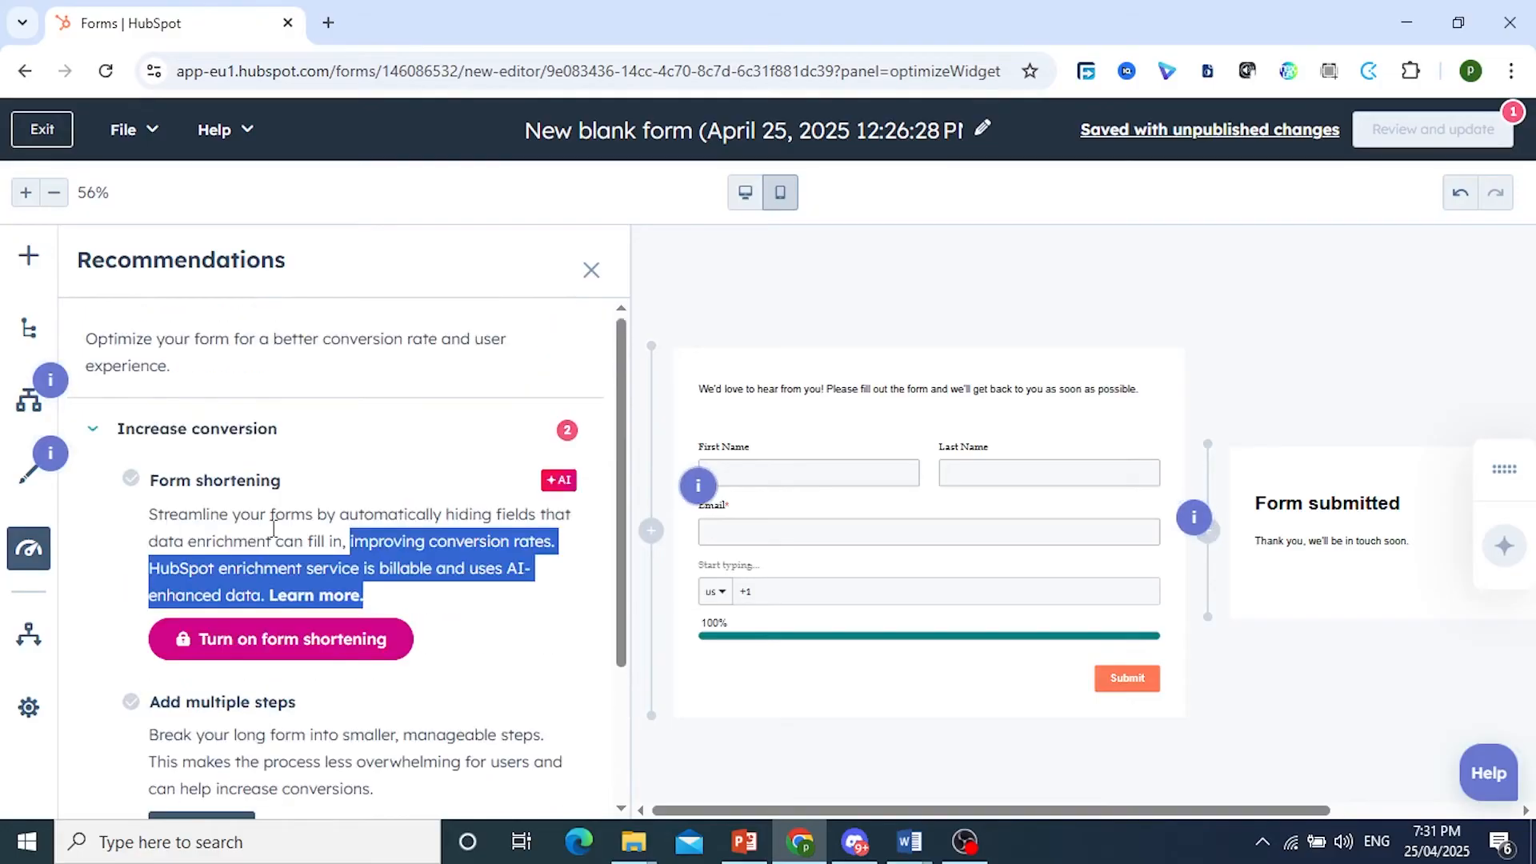
- Check the required issue blocking publication and open the unconnected phone number field for editing
mouse_move(1416, 130)
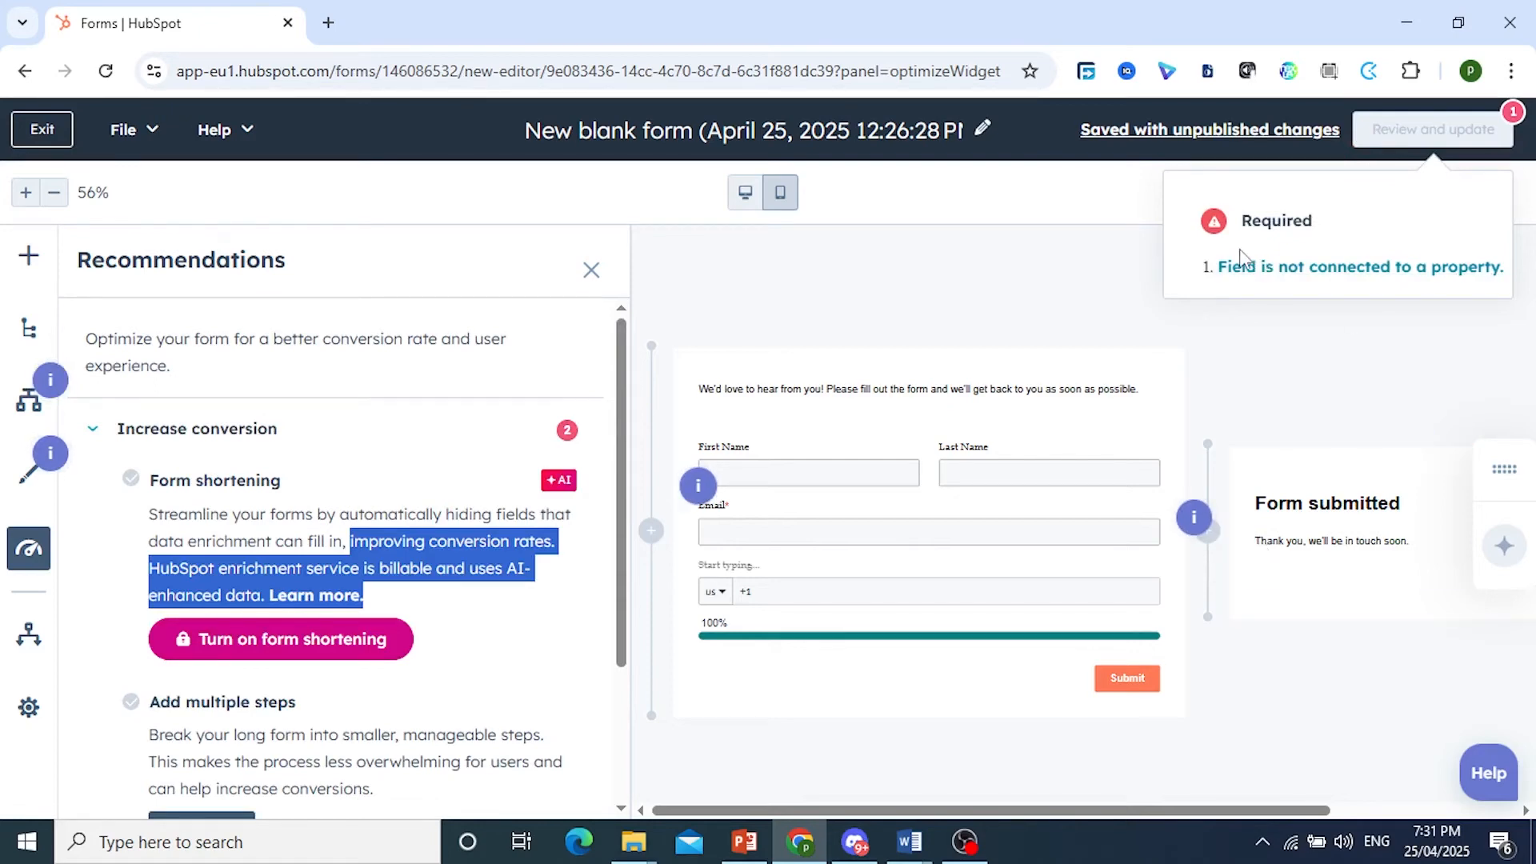
left_click(1275, 267)
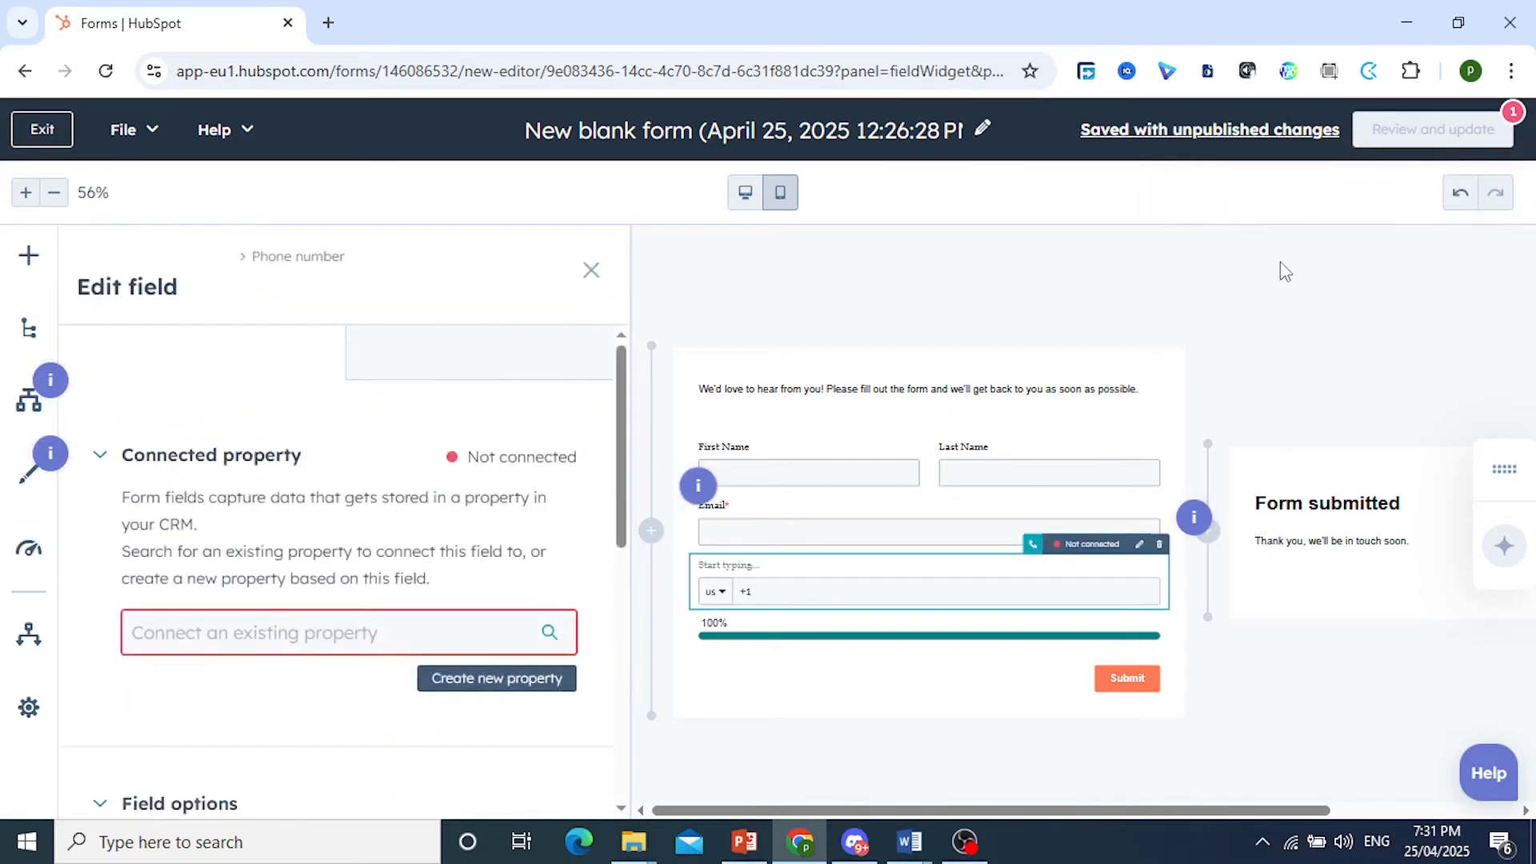
left_click(1097, 555)
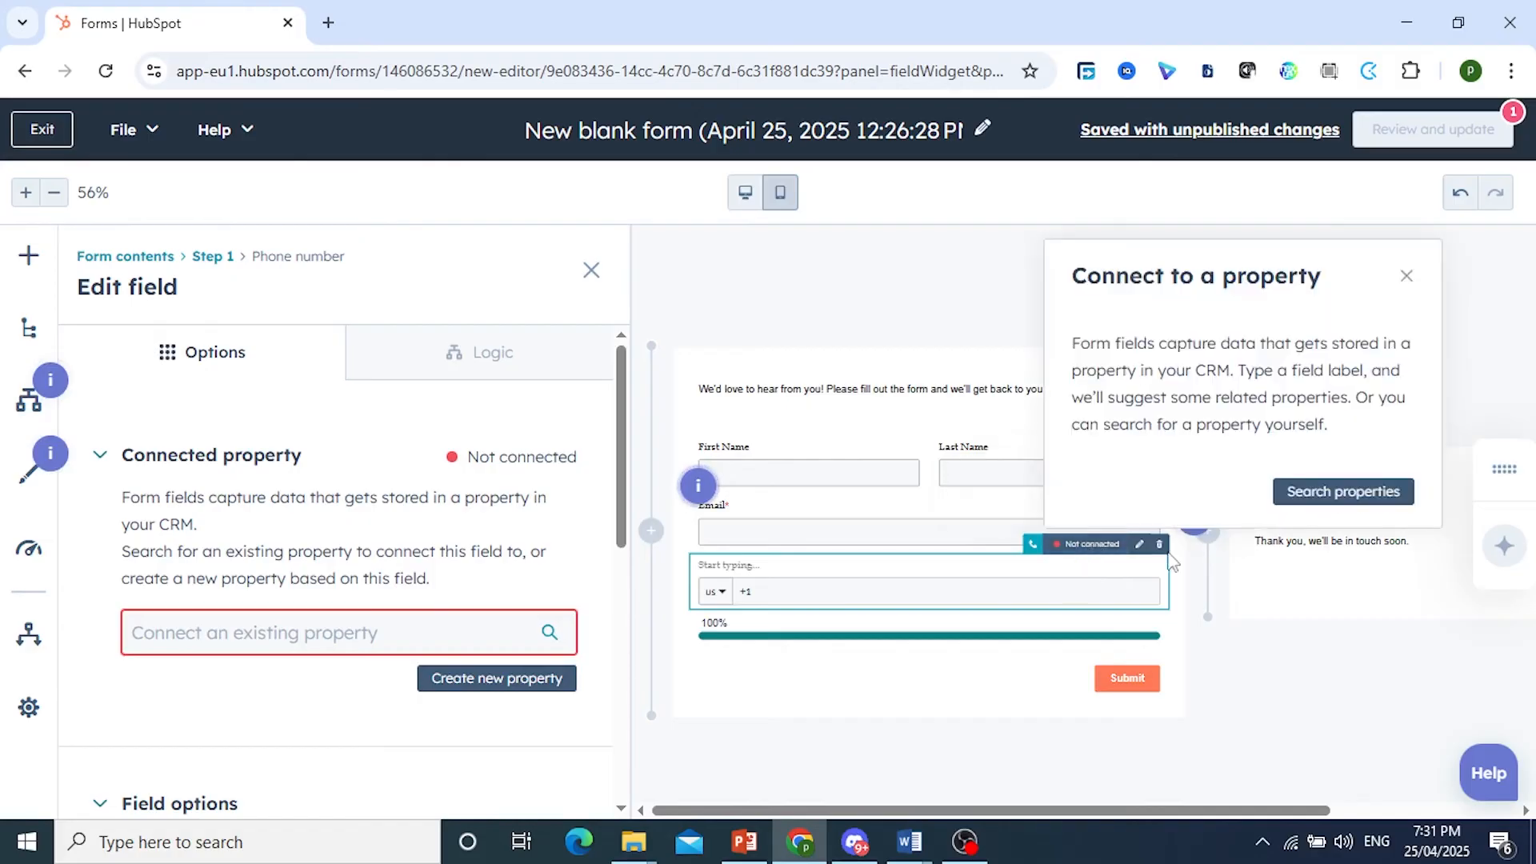
left_click(1262, 478)
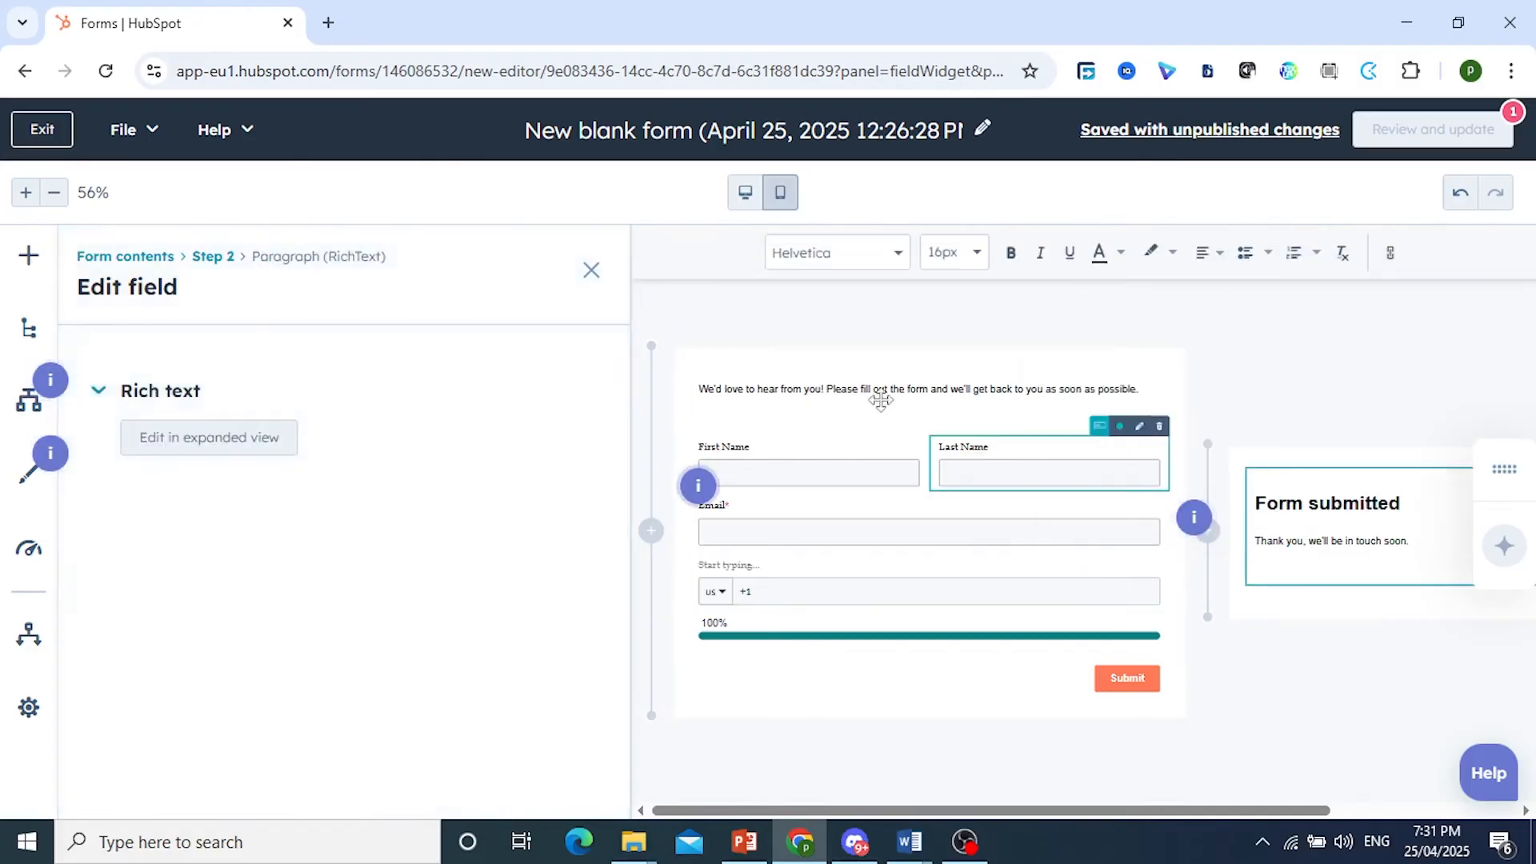
left_click(120, 396)
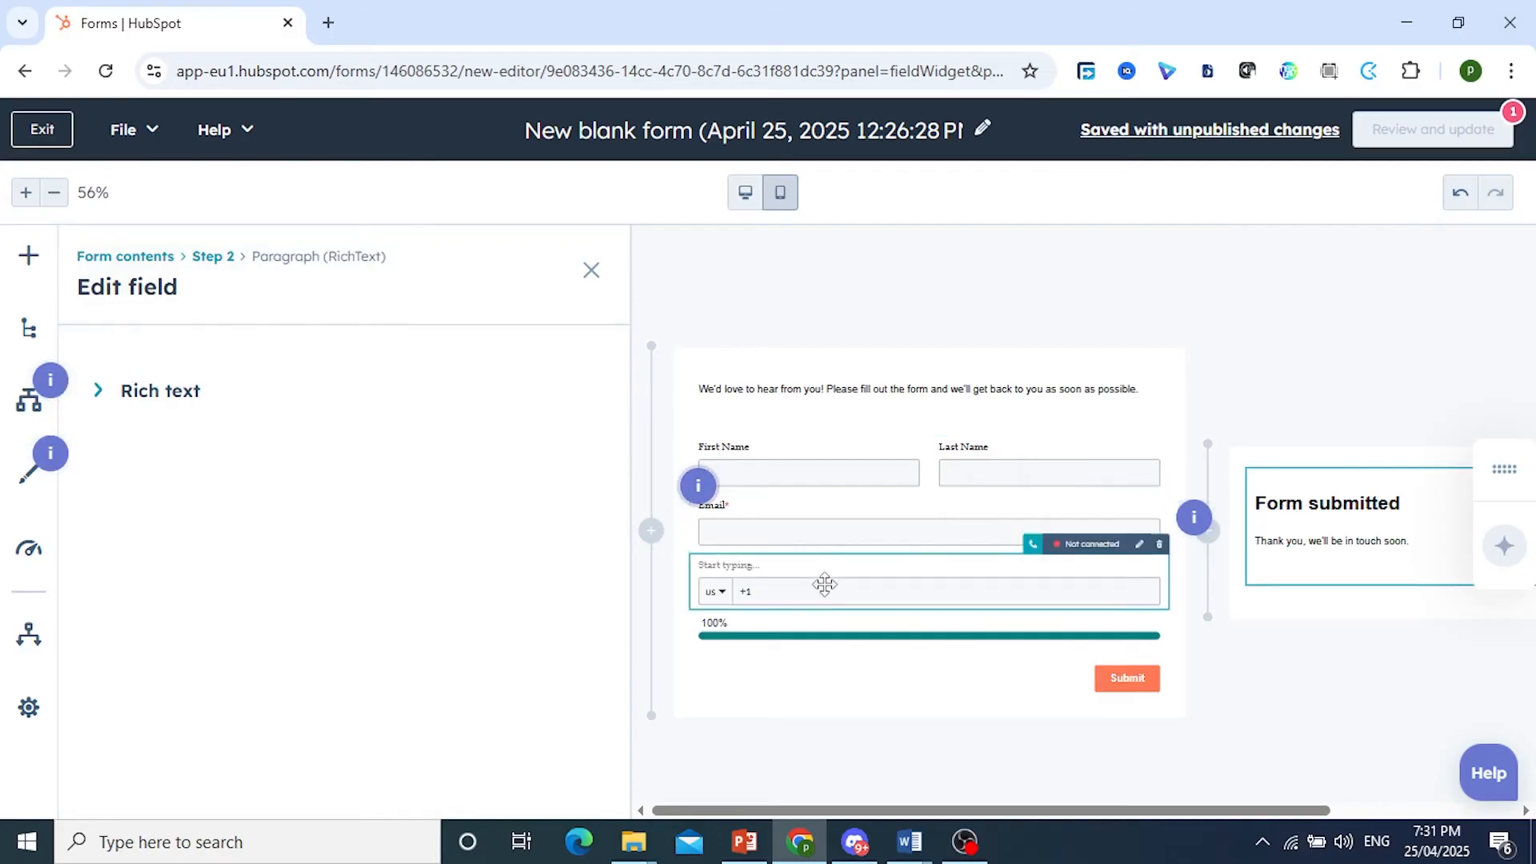
left_click(880, 596)
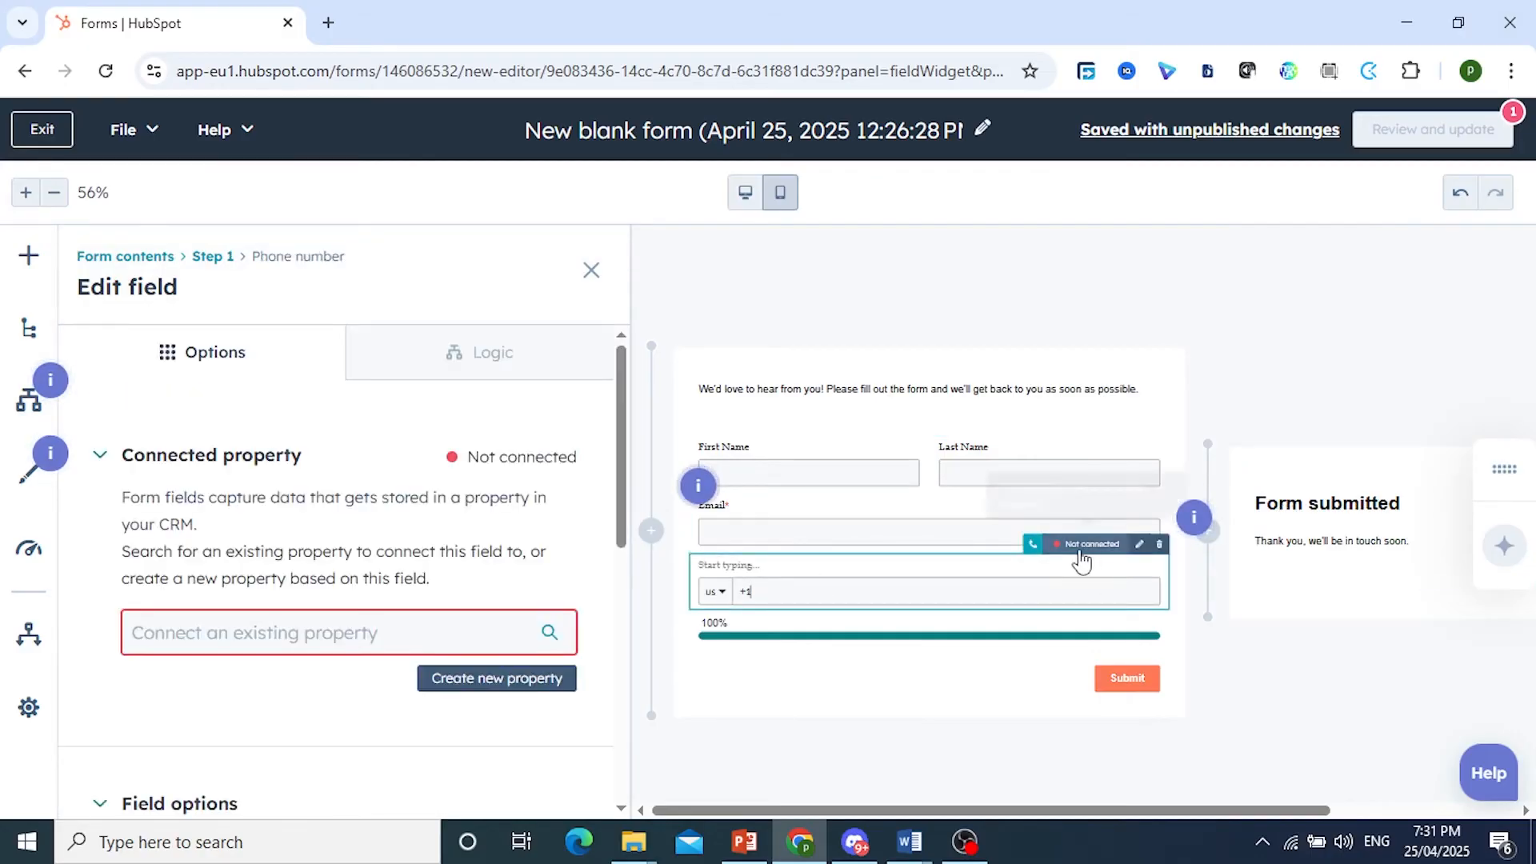
- Search existing properties for "phone" and connect the field to the contact property Phone Number with internal name phone
left_click(410, 630)
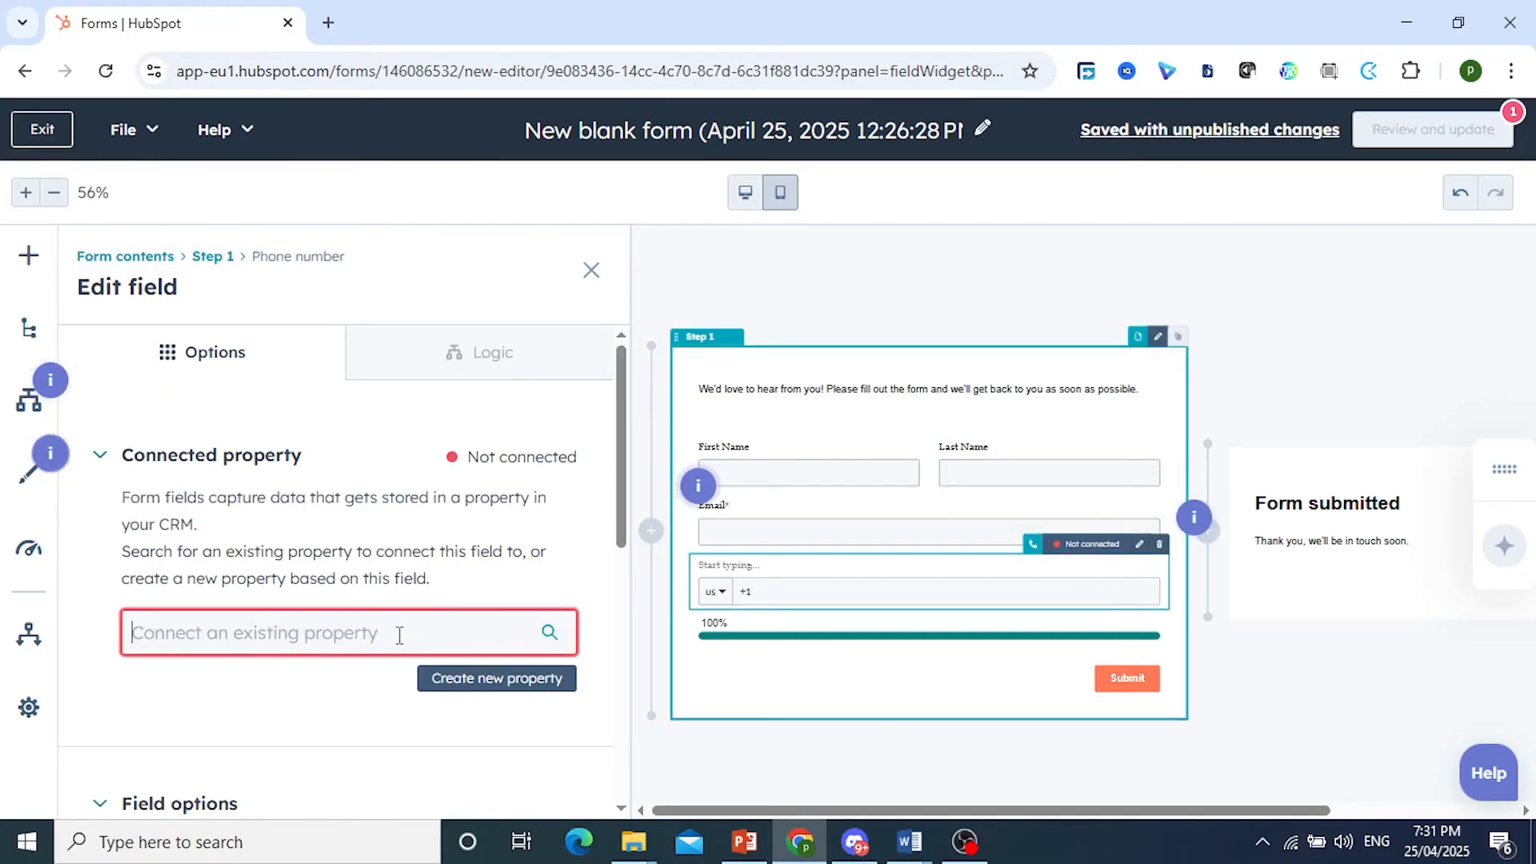
type("phone")
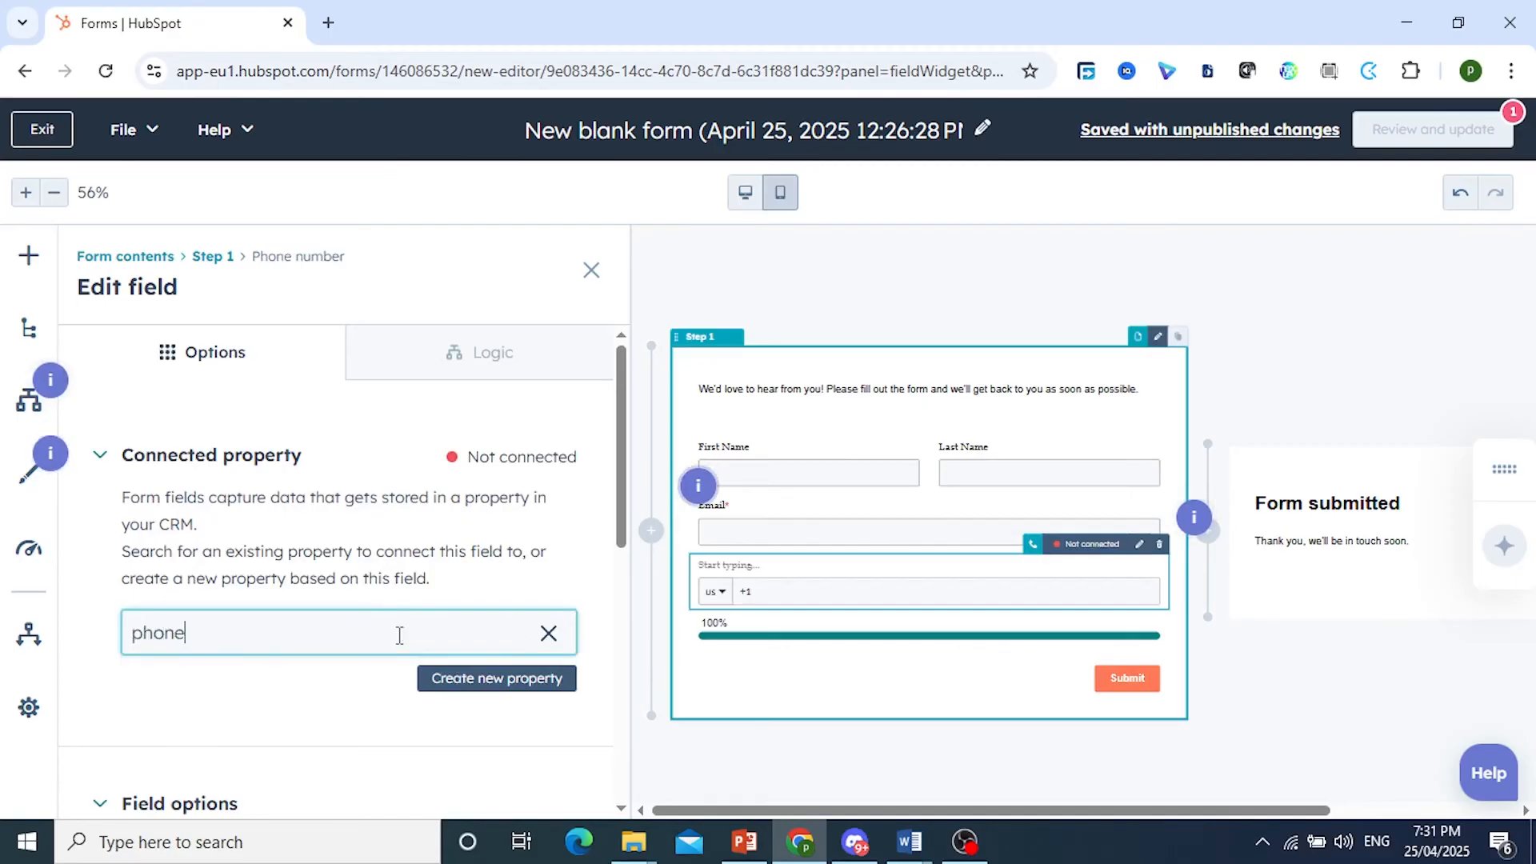
scroll(426, 654, "down", 3)
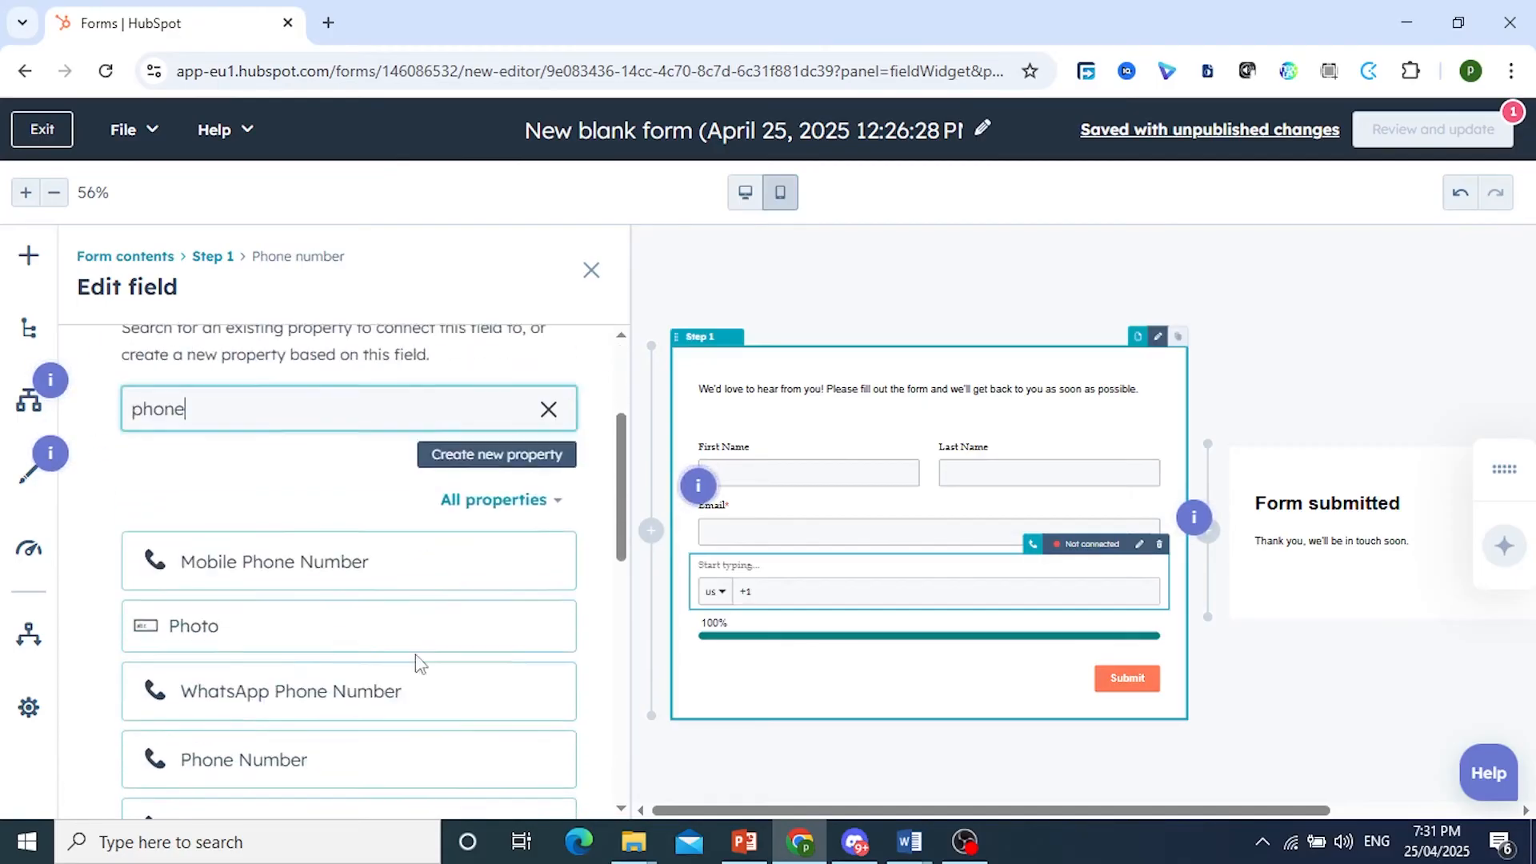
mouse_move(240, 588)
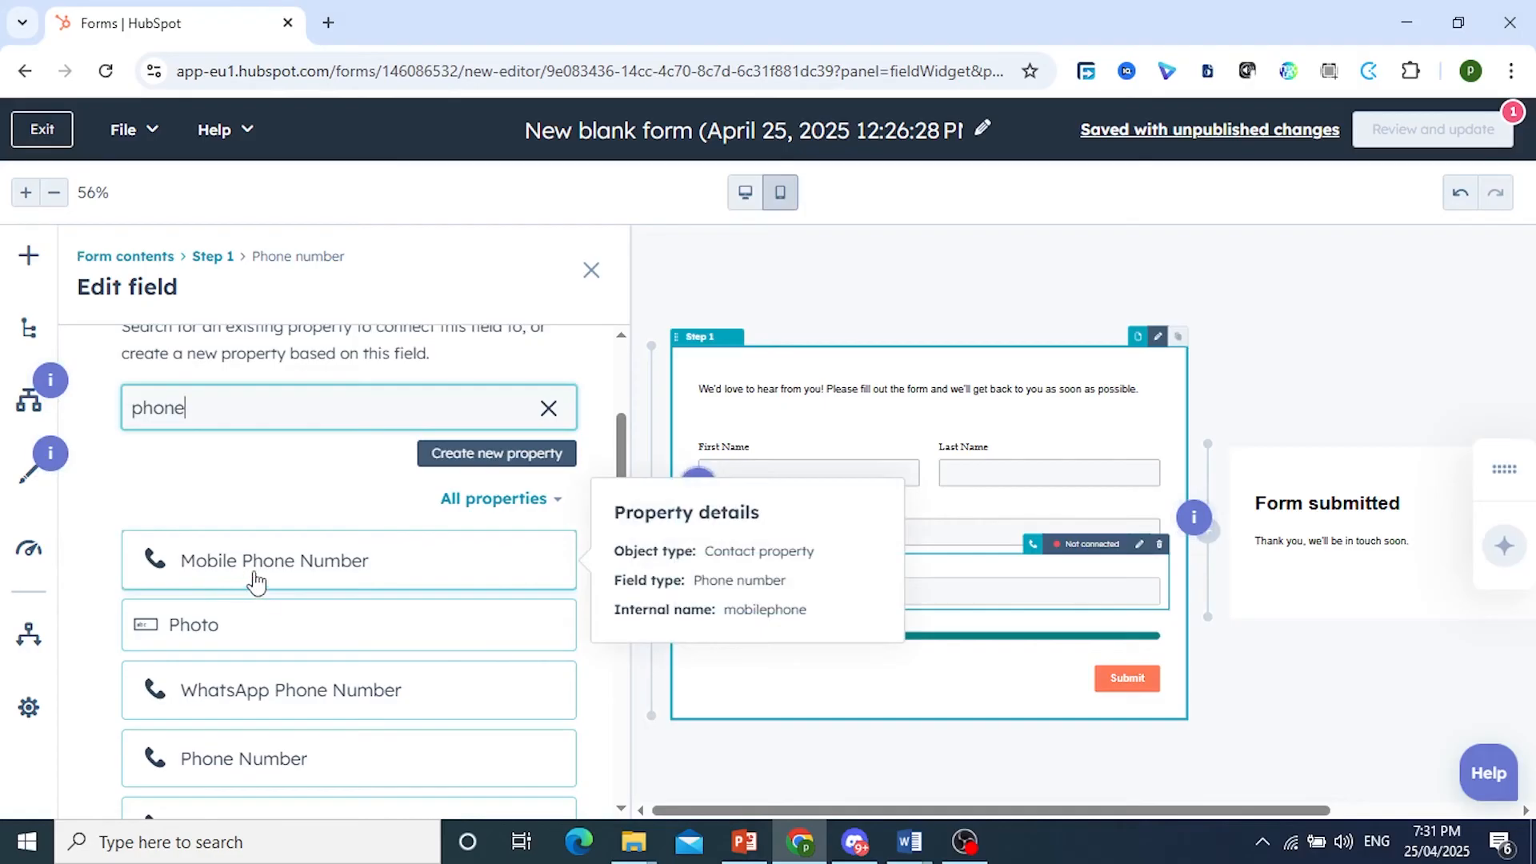
scroll(257, 573, "down", 3)
left_click(272, 532)
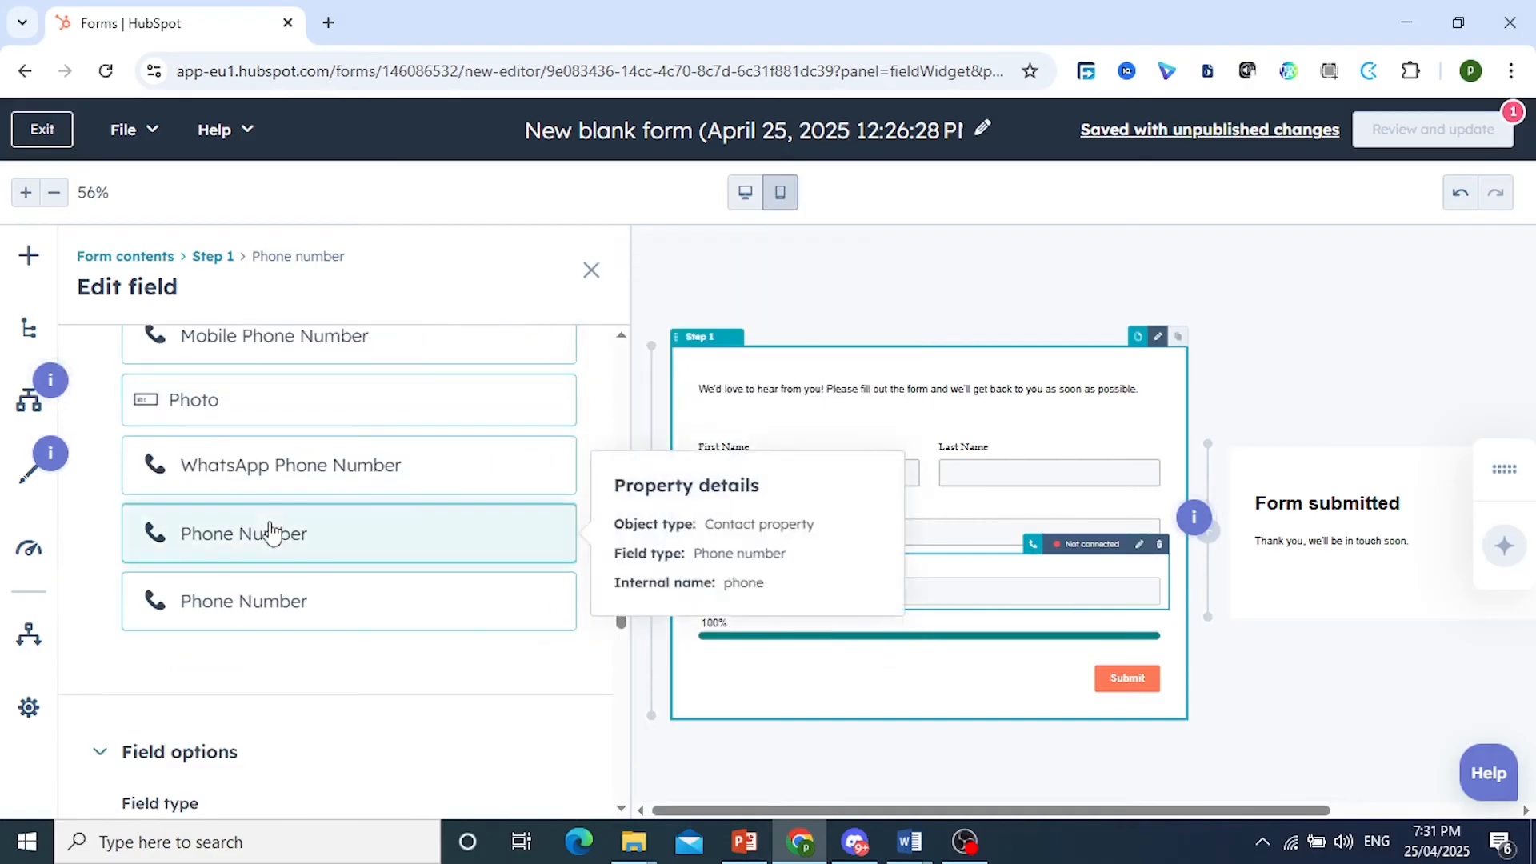
- Review the phone field's options and the details of its connected property
scroll(290, 588, "down", 2)
scroll(280, 585, "down", 1)
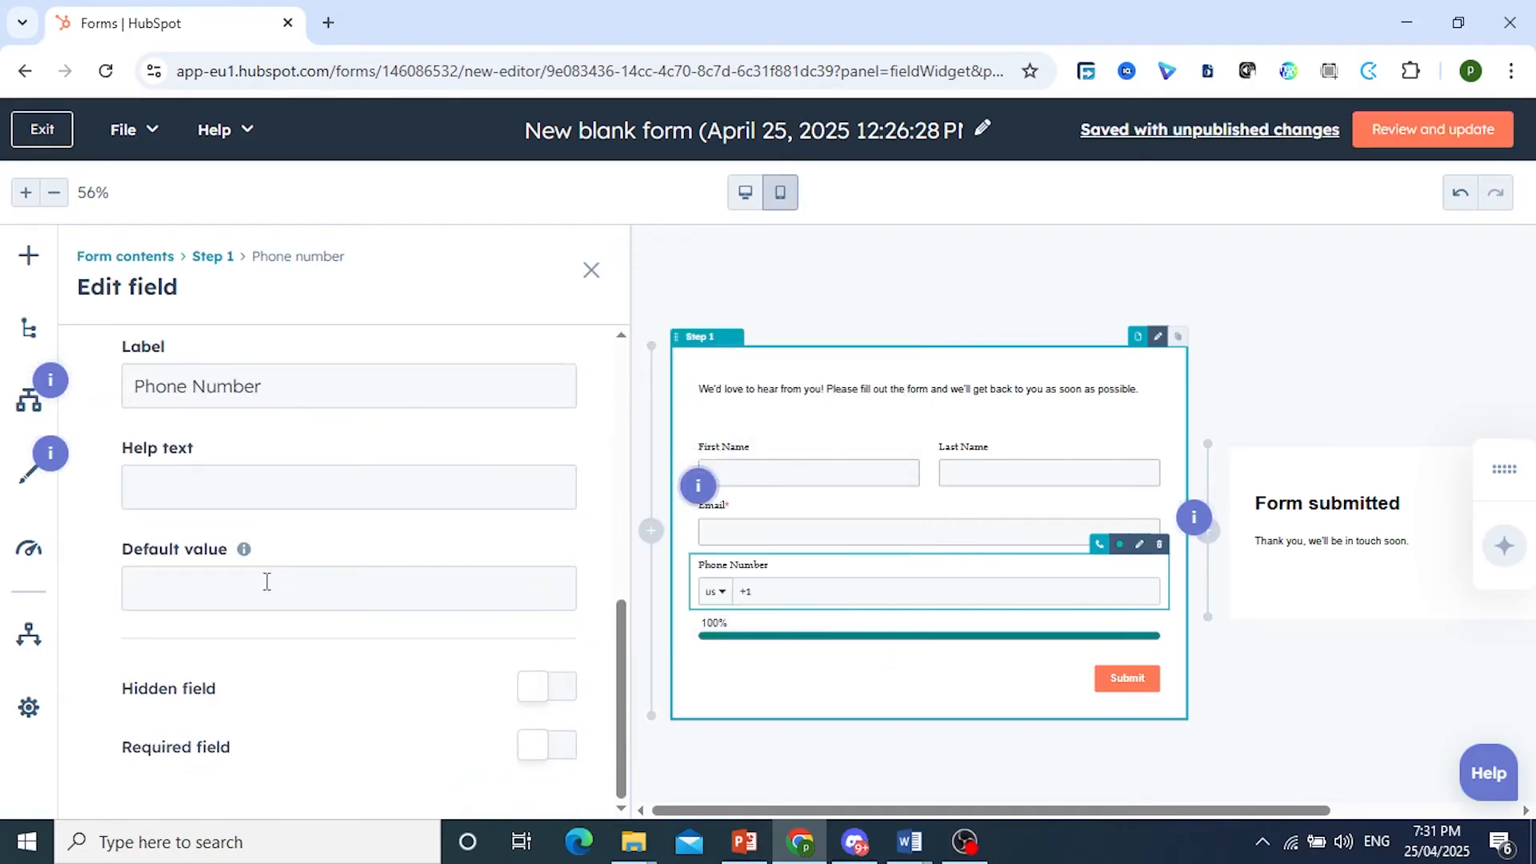
scroll(357, 664, "up", 8)
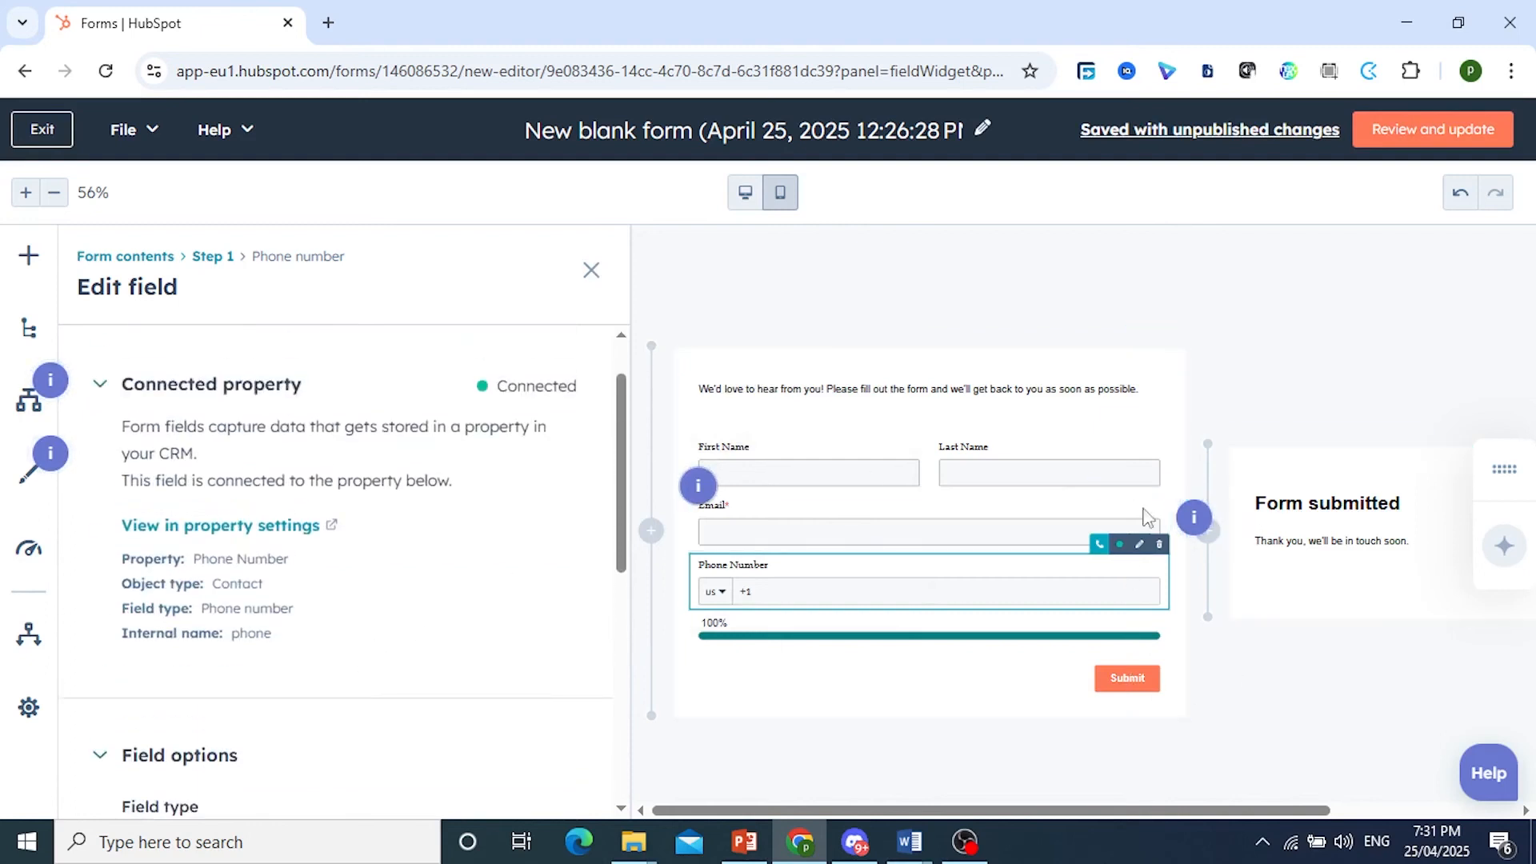
left_click_drag(477, 408, 584, 397)
left_click(453, 413)
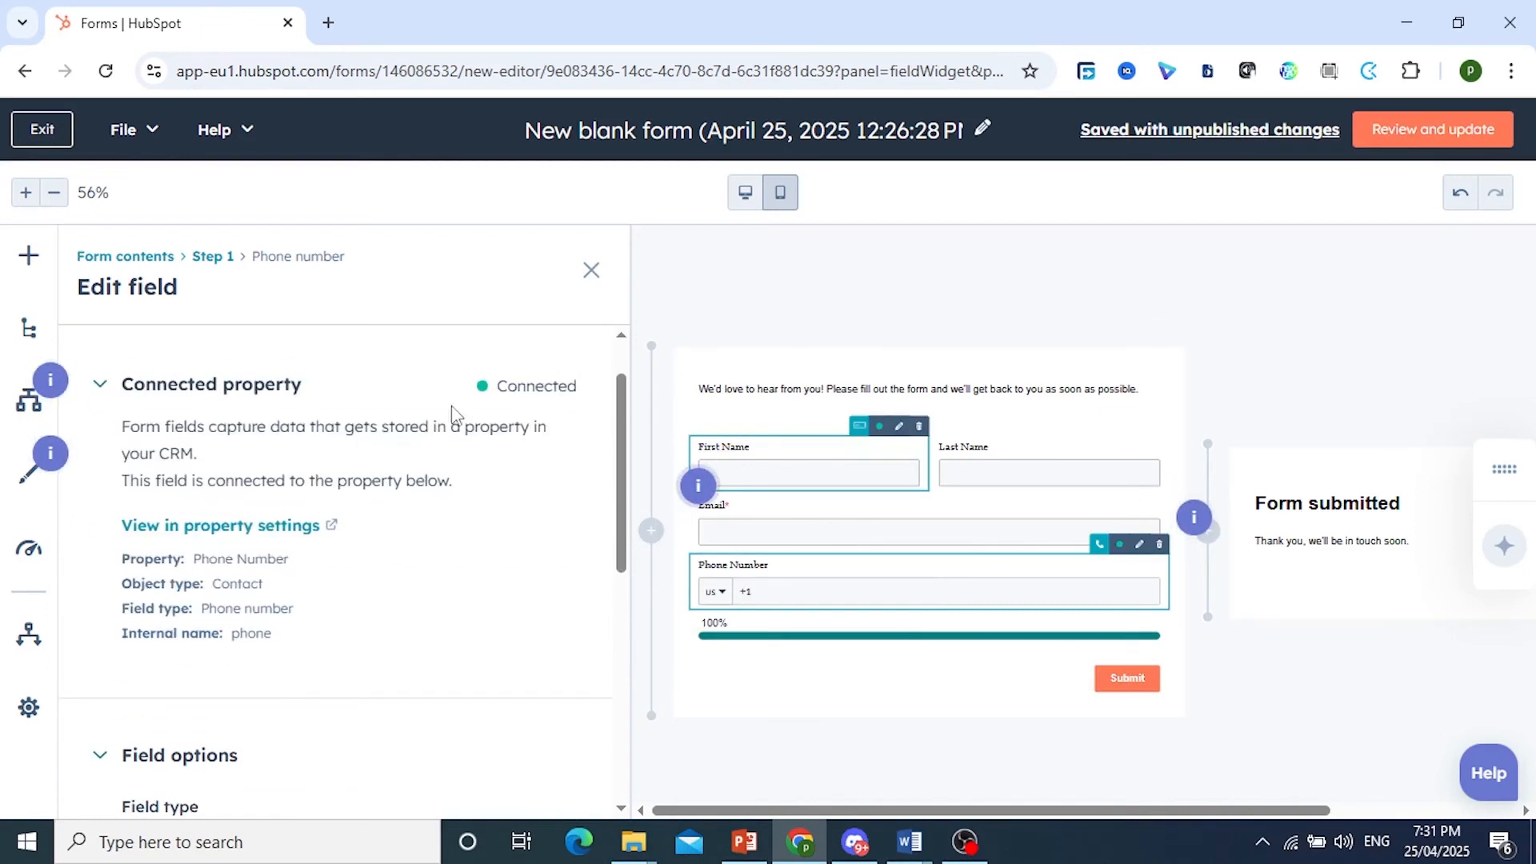
mouse_move(452, 429)
left_mouse_down()
mouse_move(487, 429)
mouse_move(448, 456)
left_mouse_up()
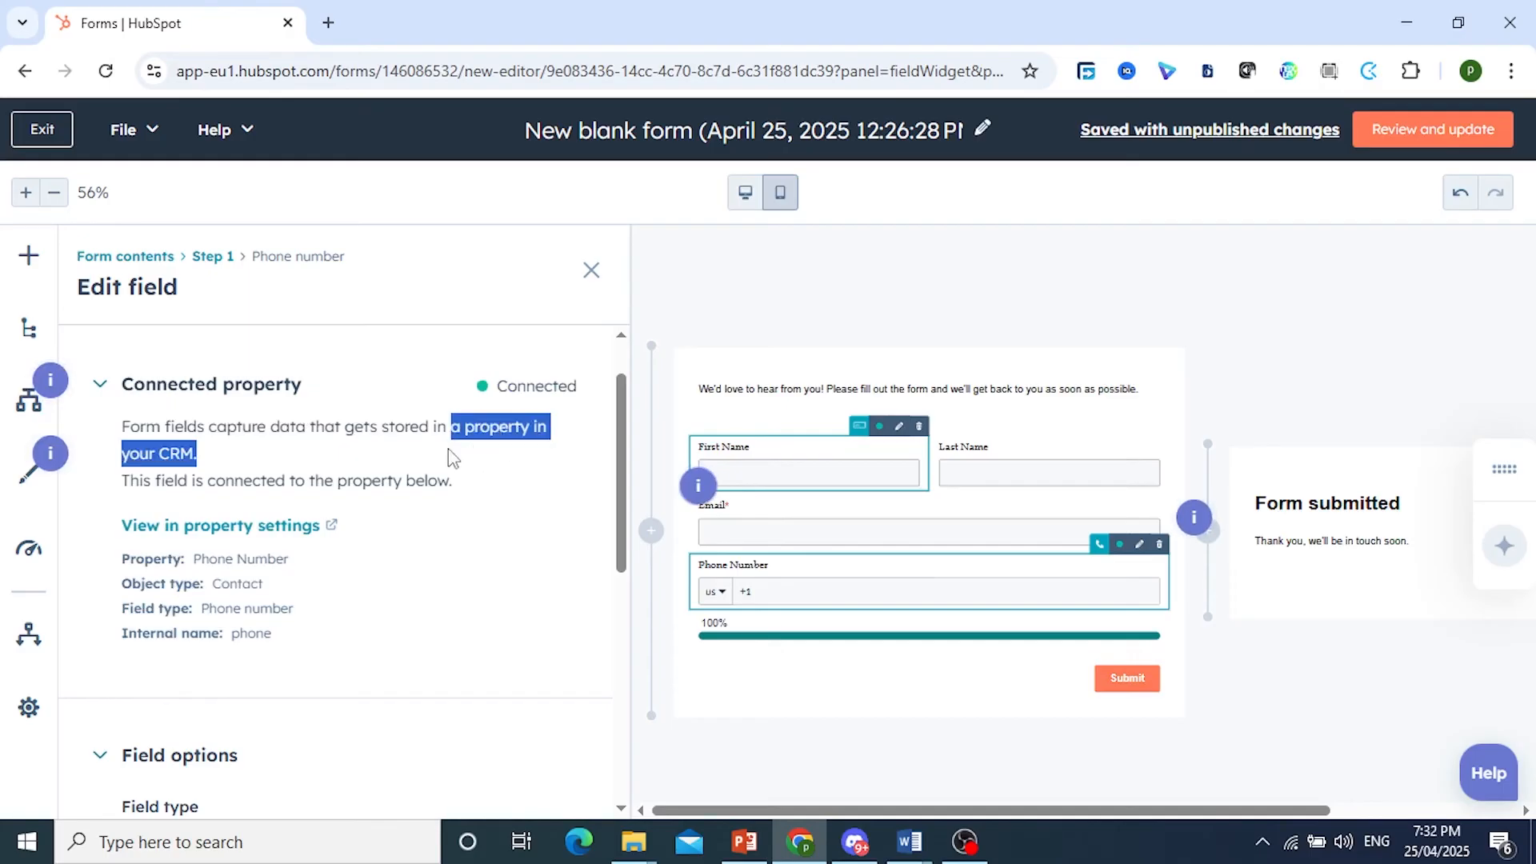
left_click(607, 465)
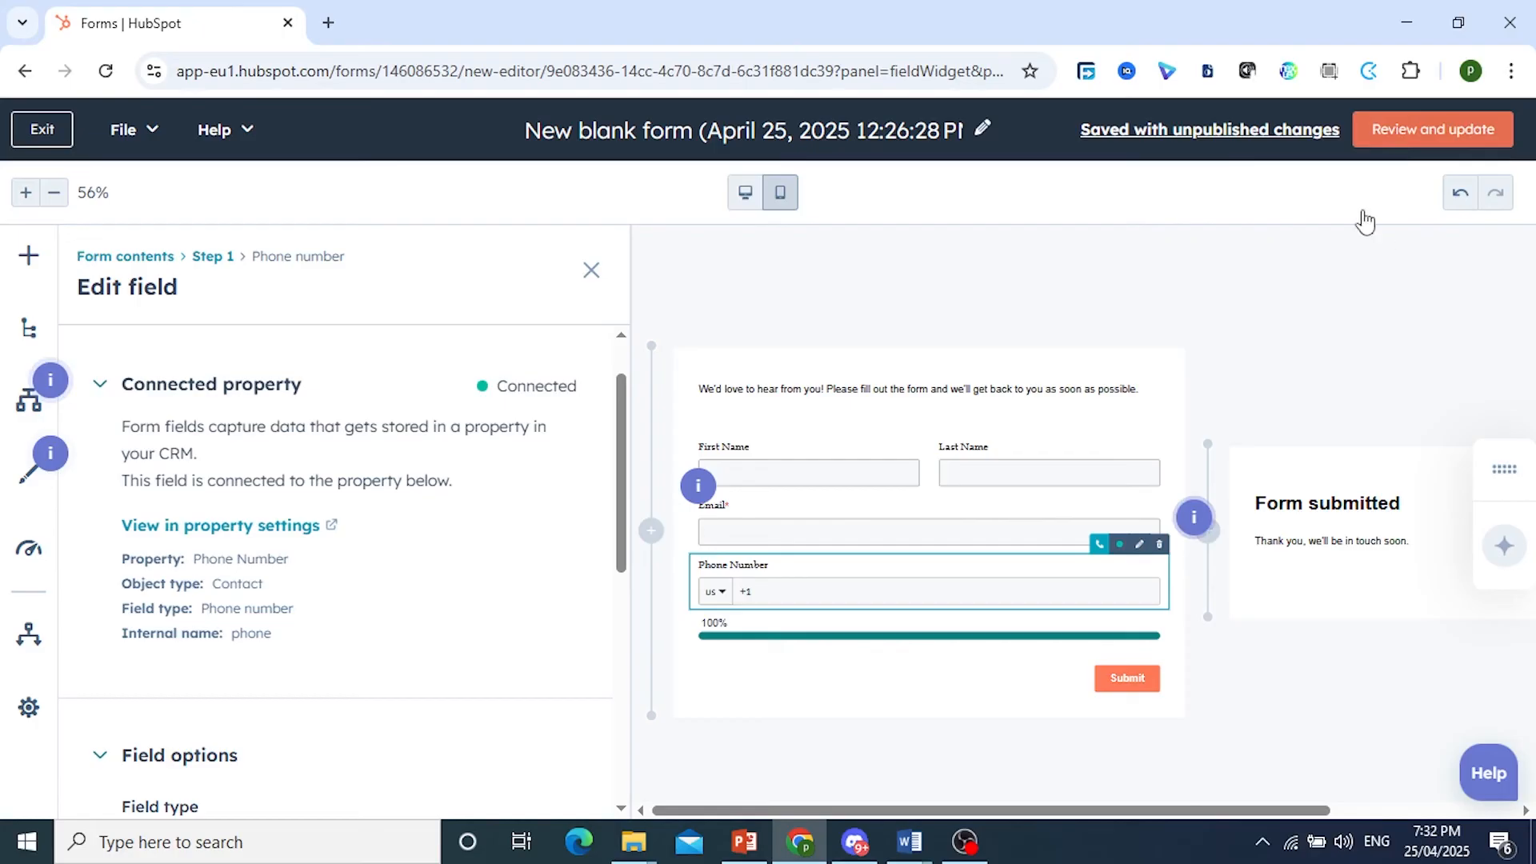
- Review the form's warnings and details and publish the update
left_click(1369, 131)
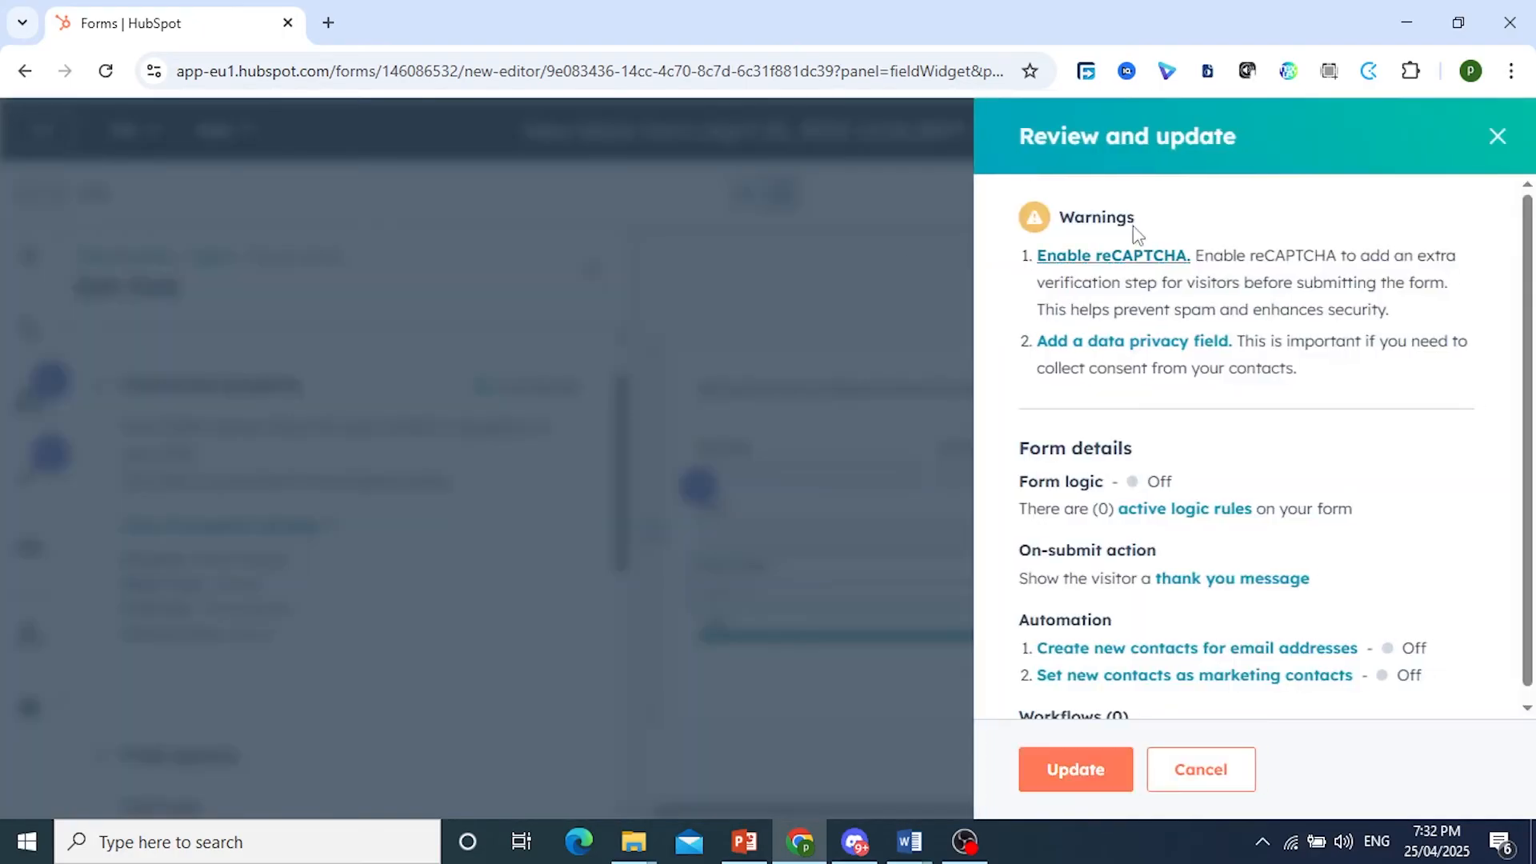
scroll(1135, 560, "down", 1)
scroll(1134, 559, "up", 1)
left_click(1065, 791)
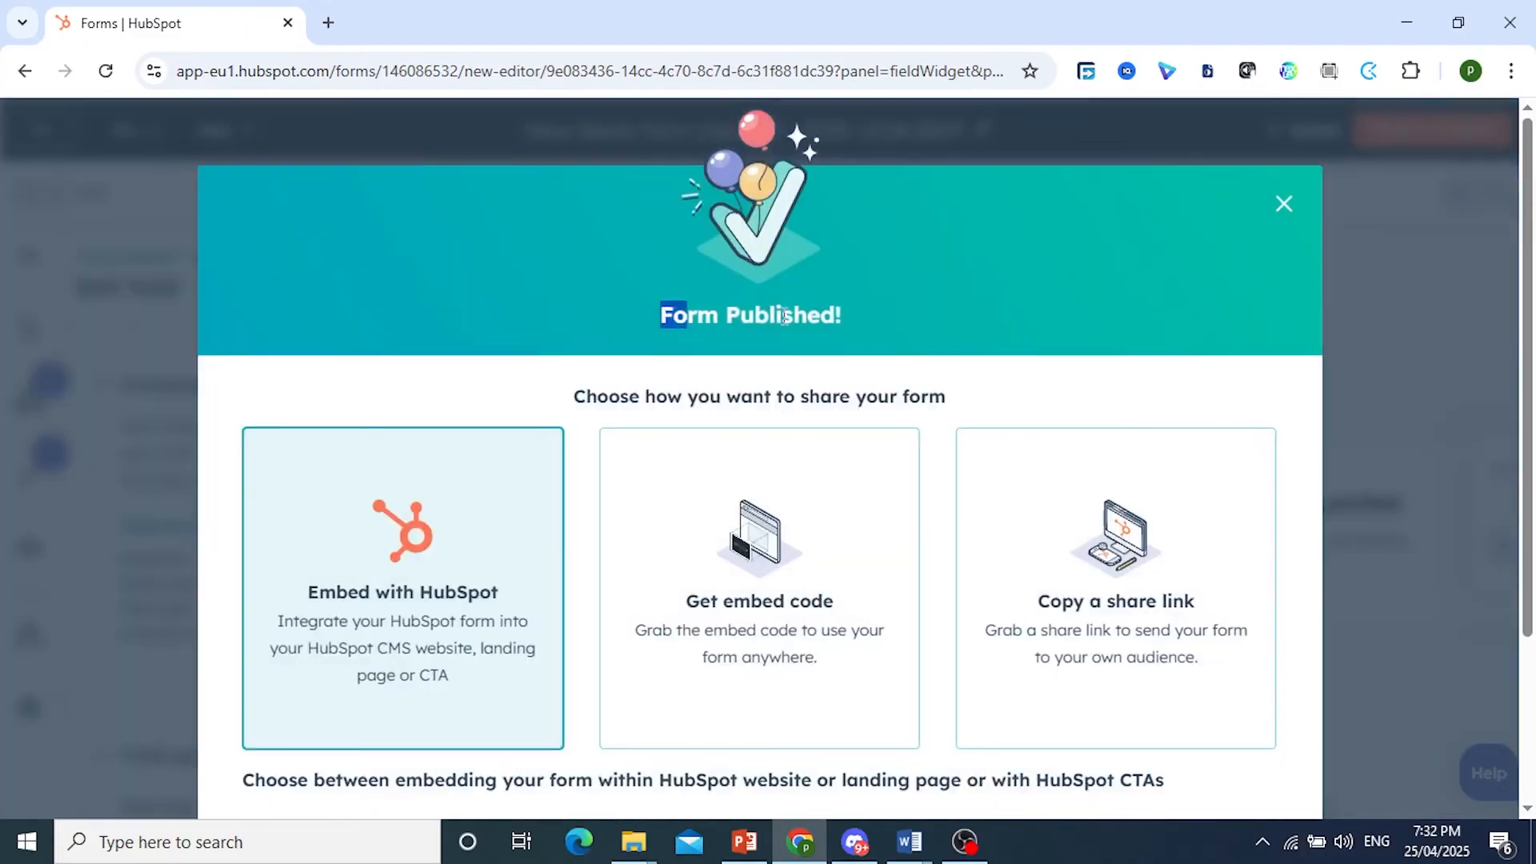
- Look through the ways to share the published form, open the live form in a new tab and return to the sharing options
left_click_drag(784, 315, 636, 365)
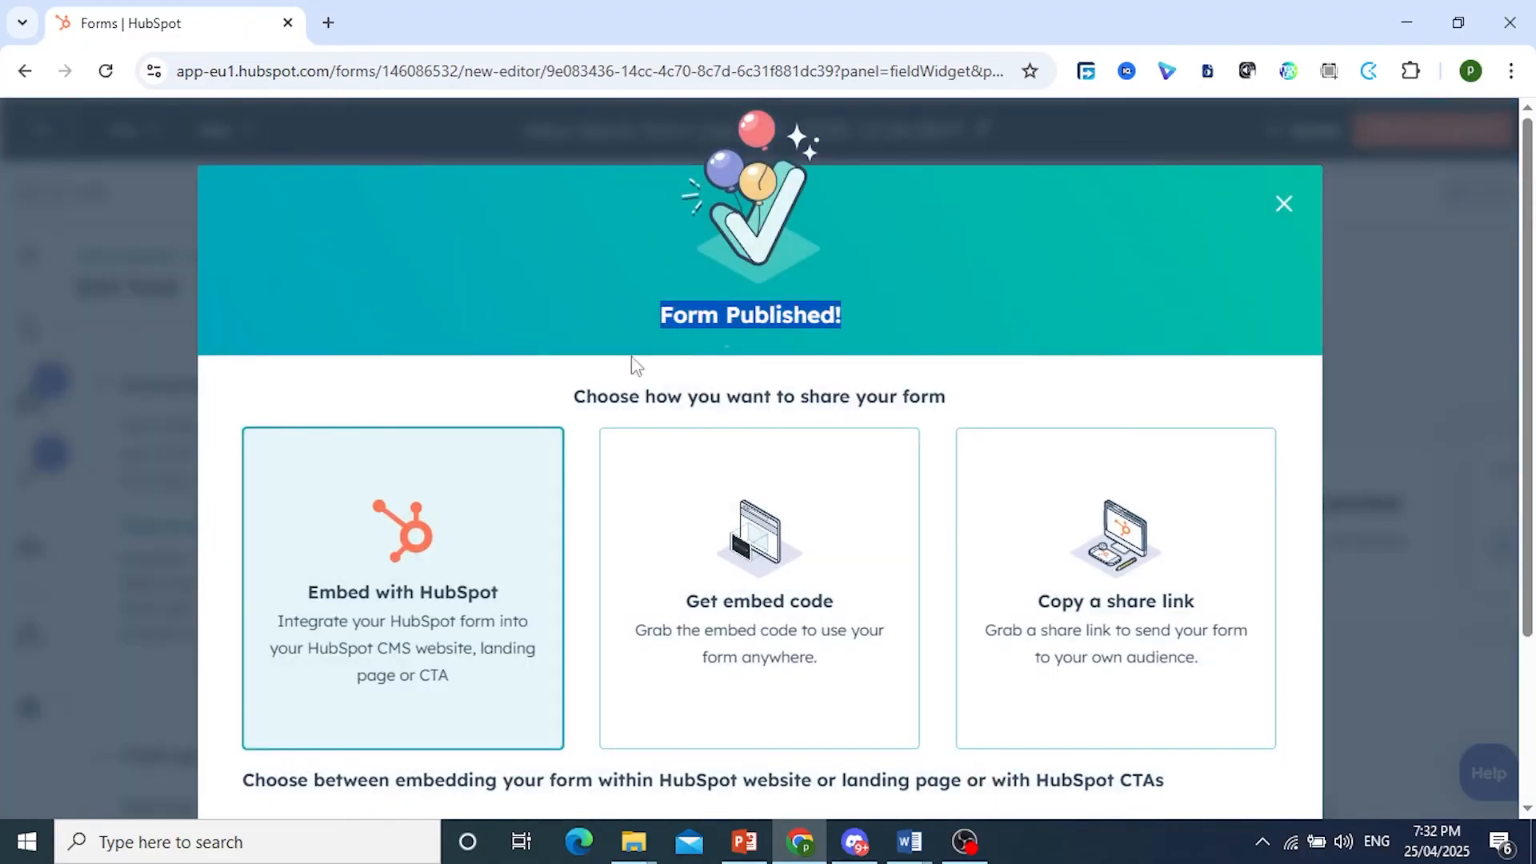
scroll(592, 390, "down", 2)
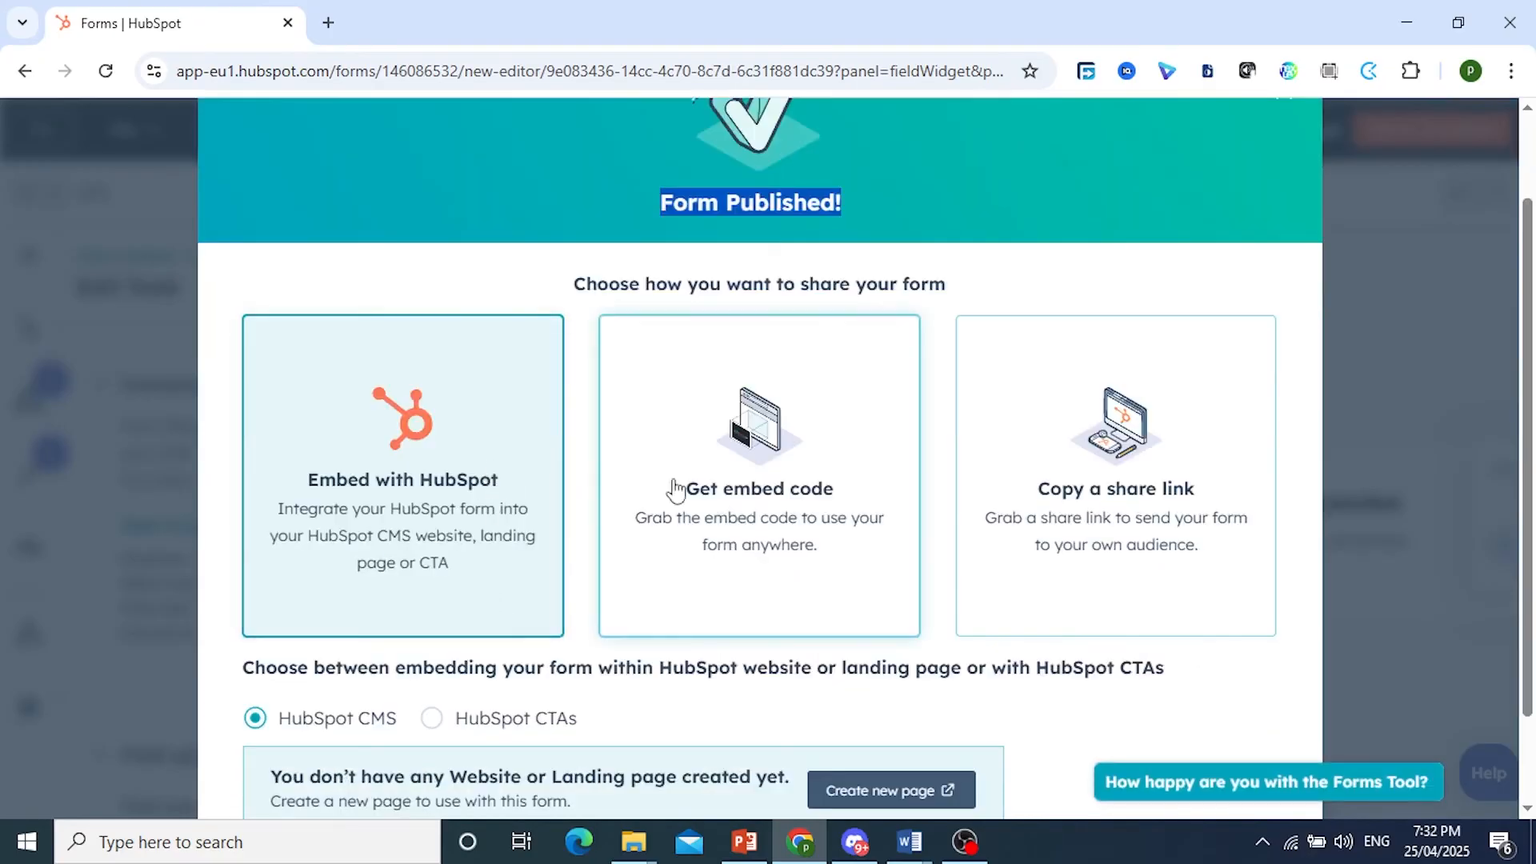
scroll(674, 489, "down", 2)
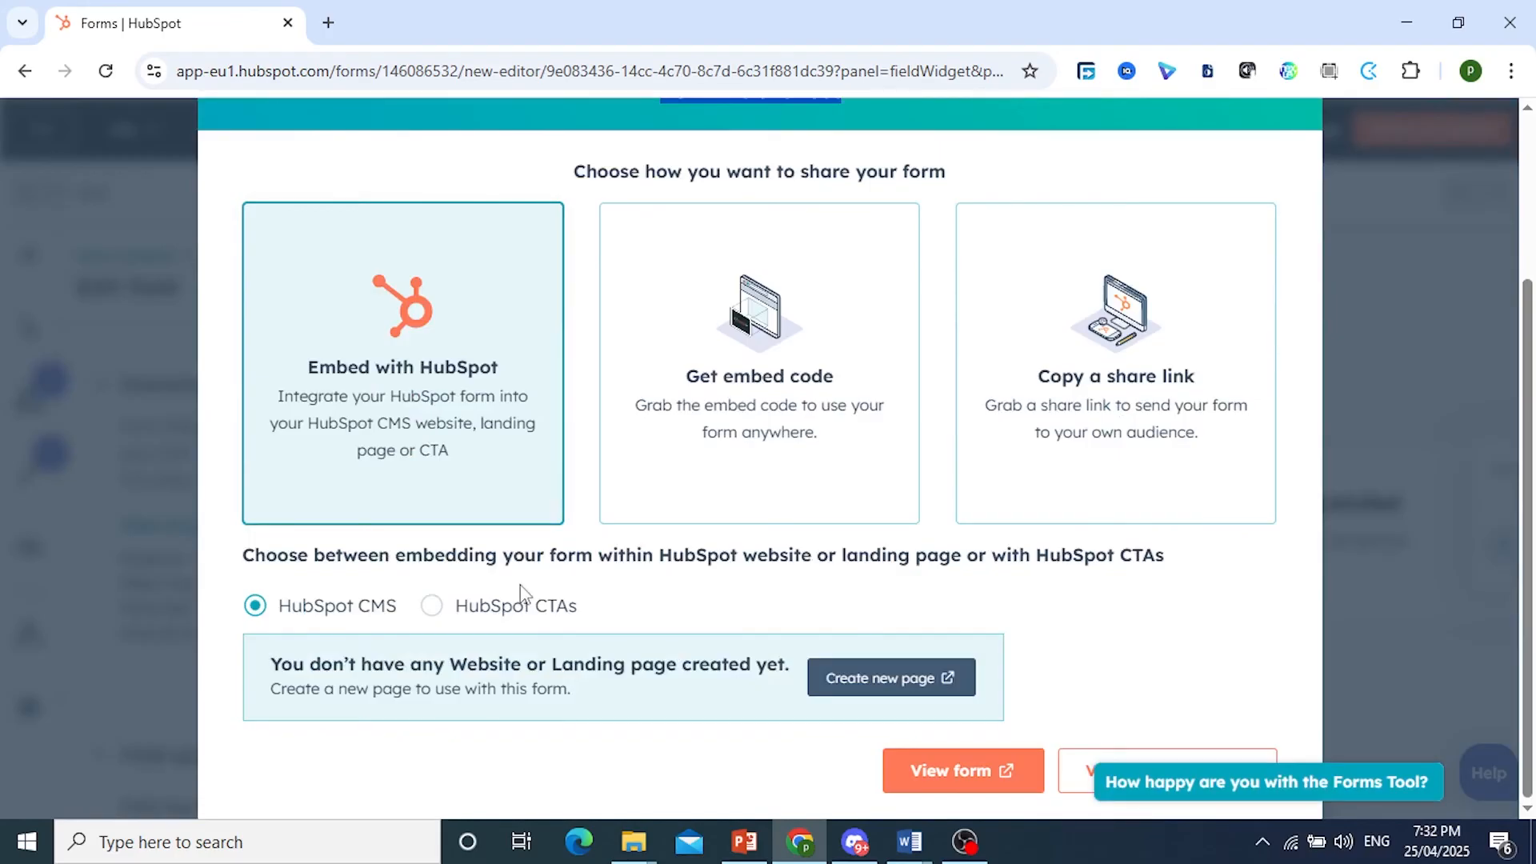
left_click(948, 781)
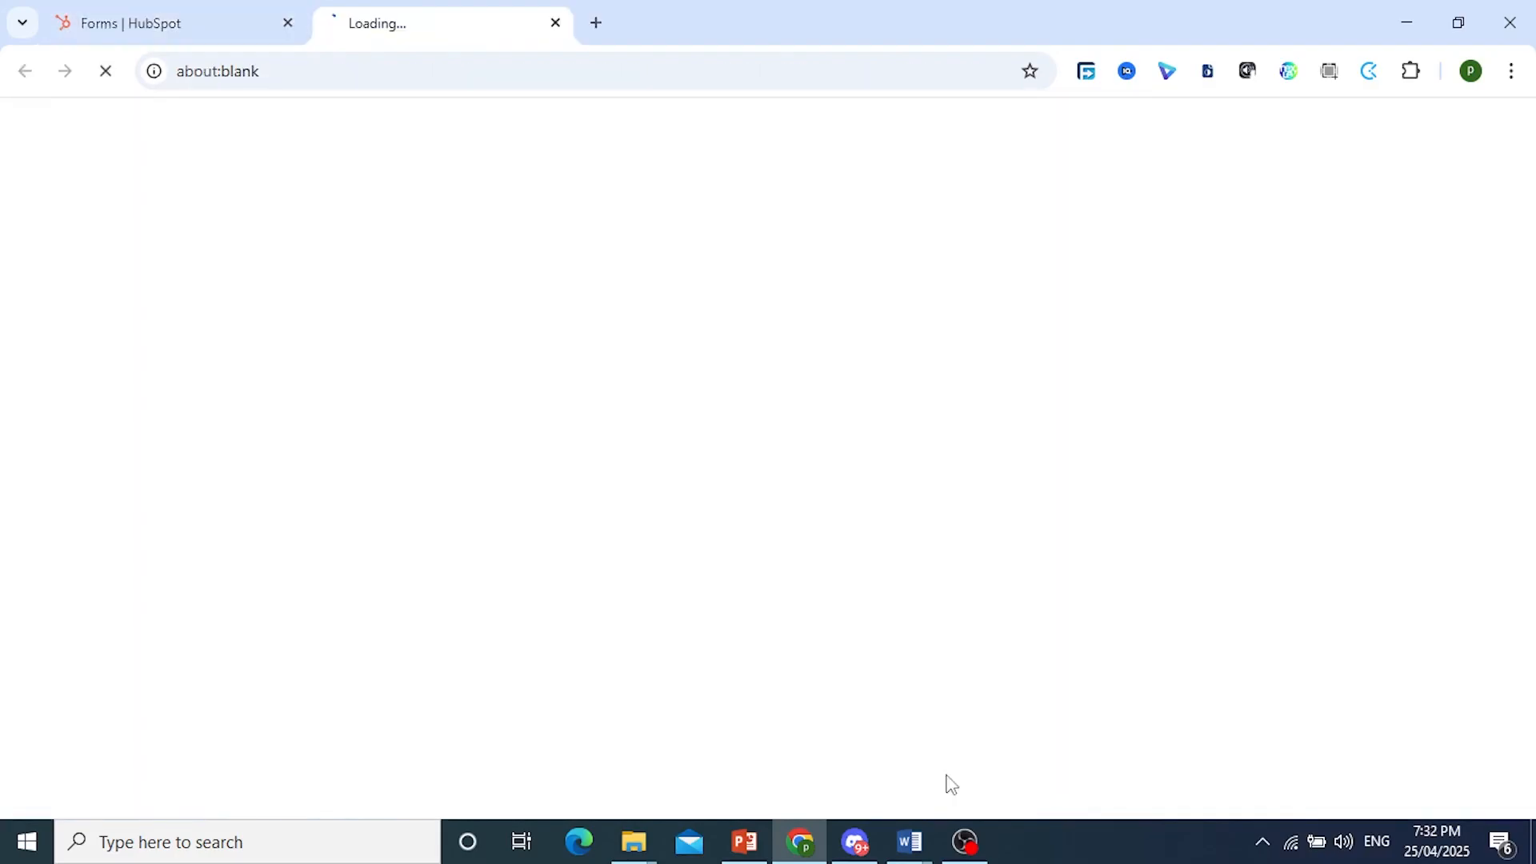
left_click(216, 16)
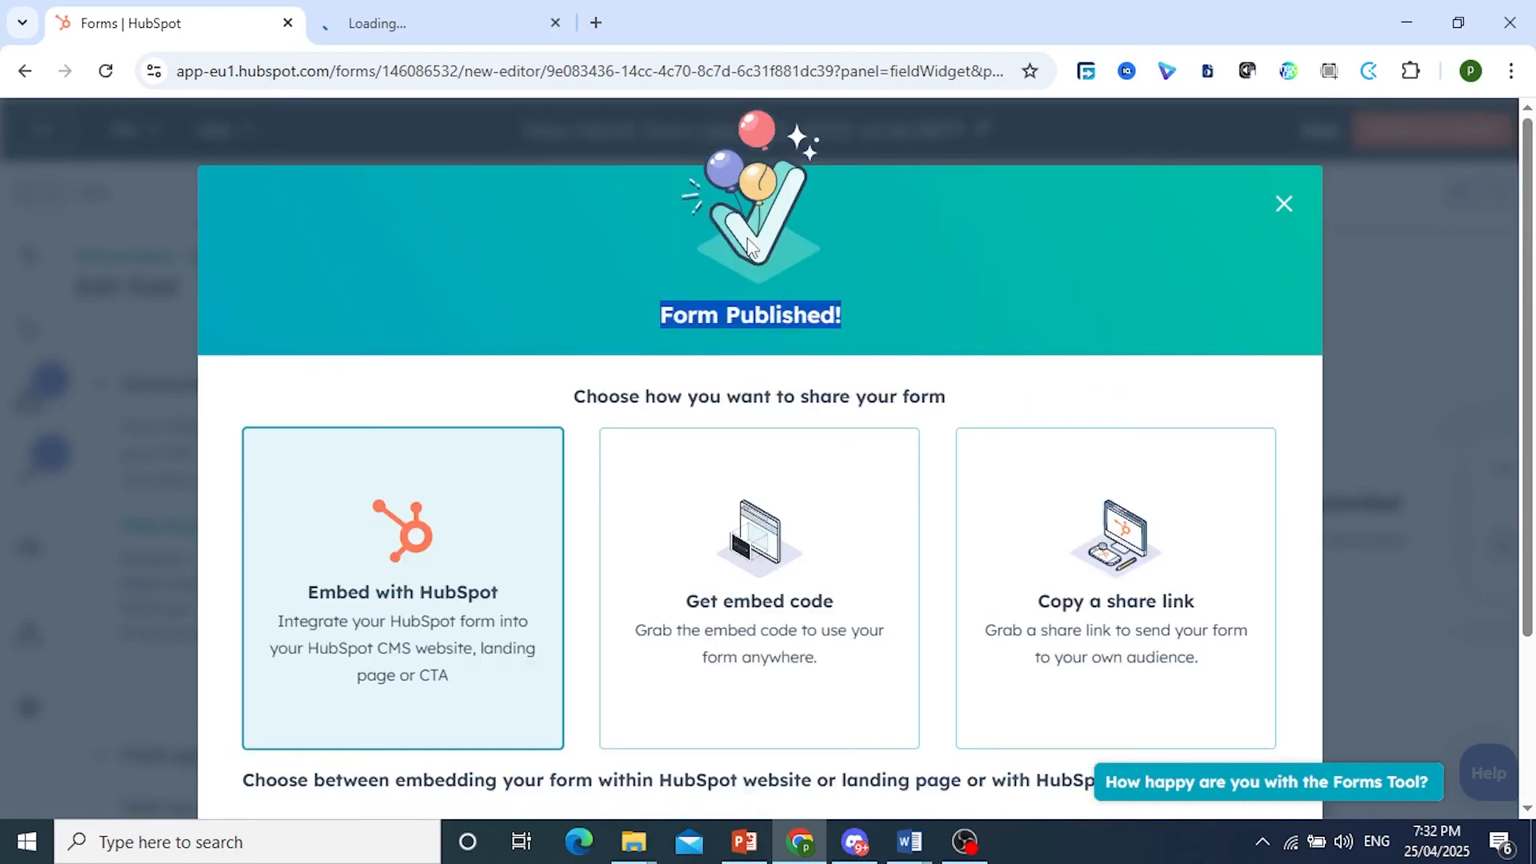
- Choose sharing by link for the published form and copy its share link
scroll(837, 406, "down", 1)
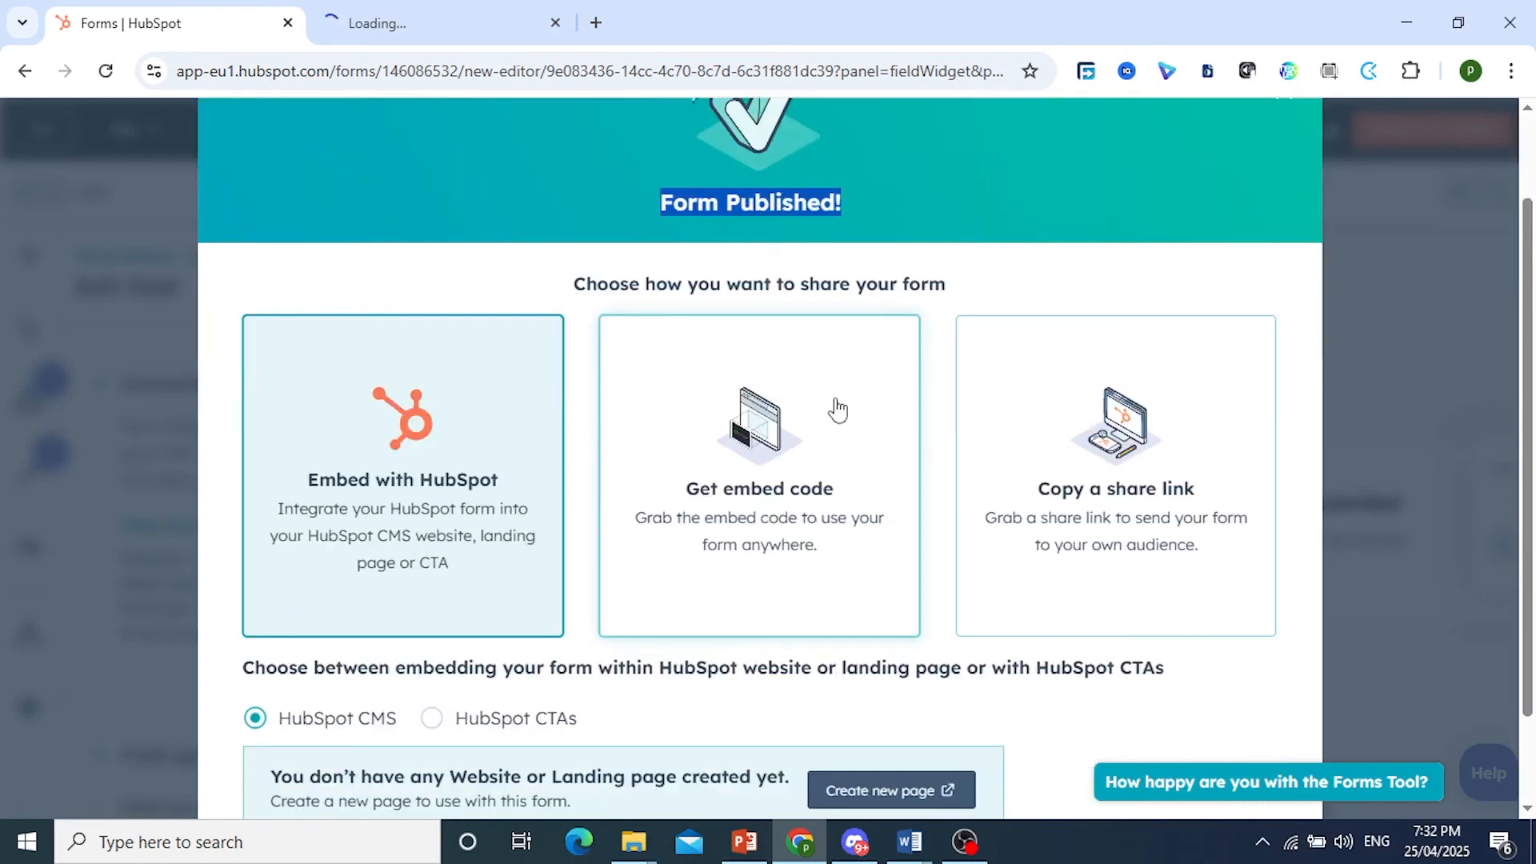
scroll(837, 409, "down", 1)
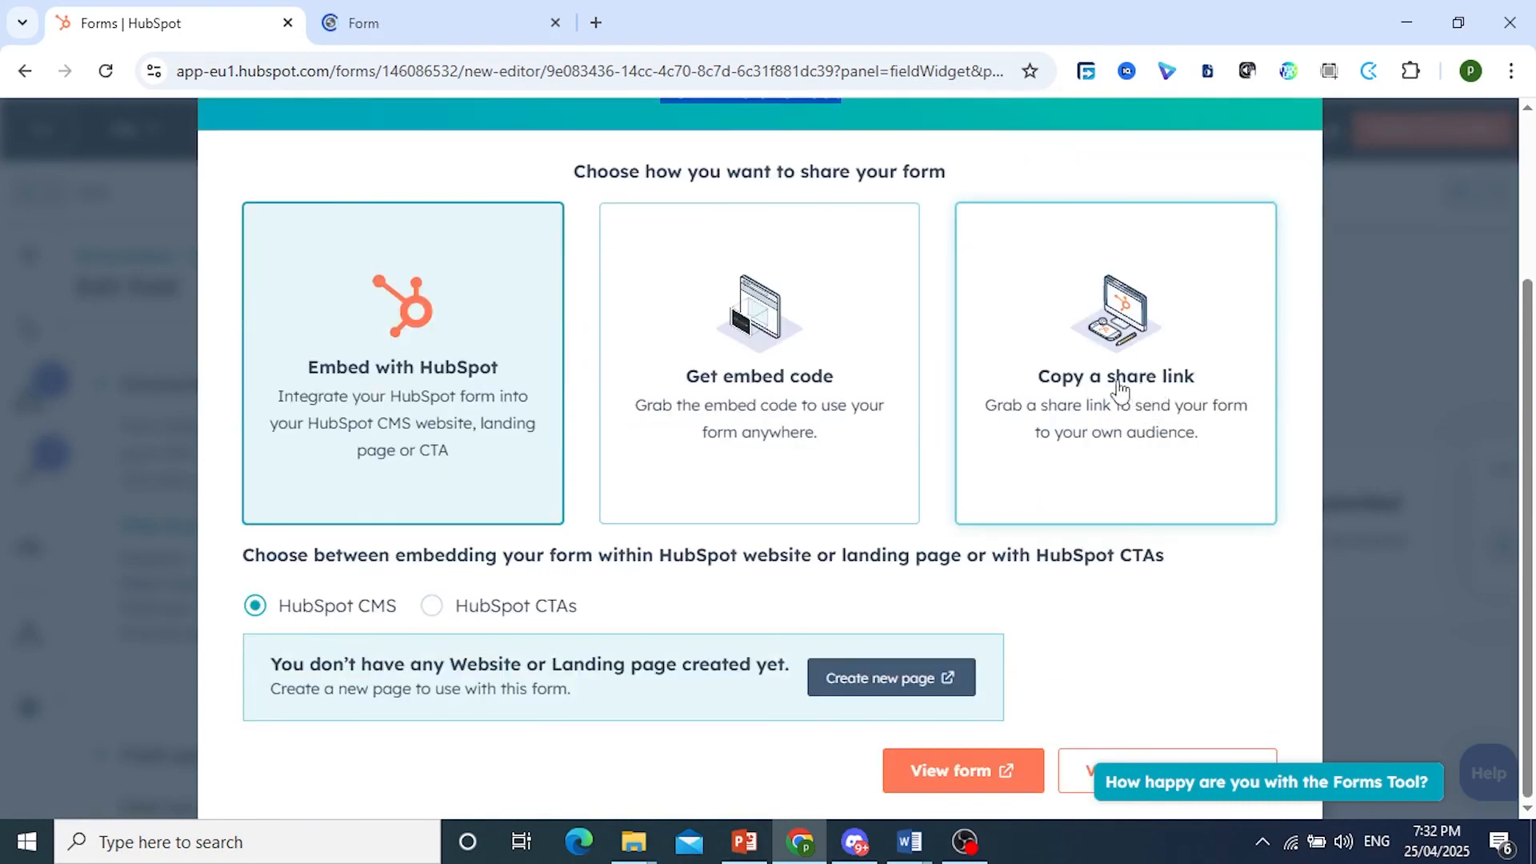
left_click(1134, 406)
scroll(756, 560, "up", 2)
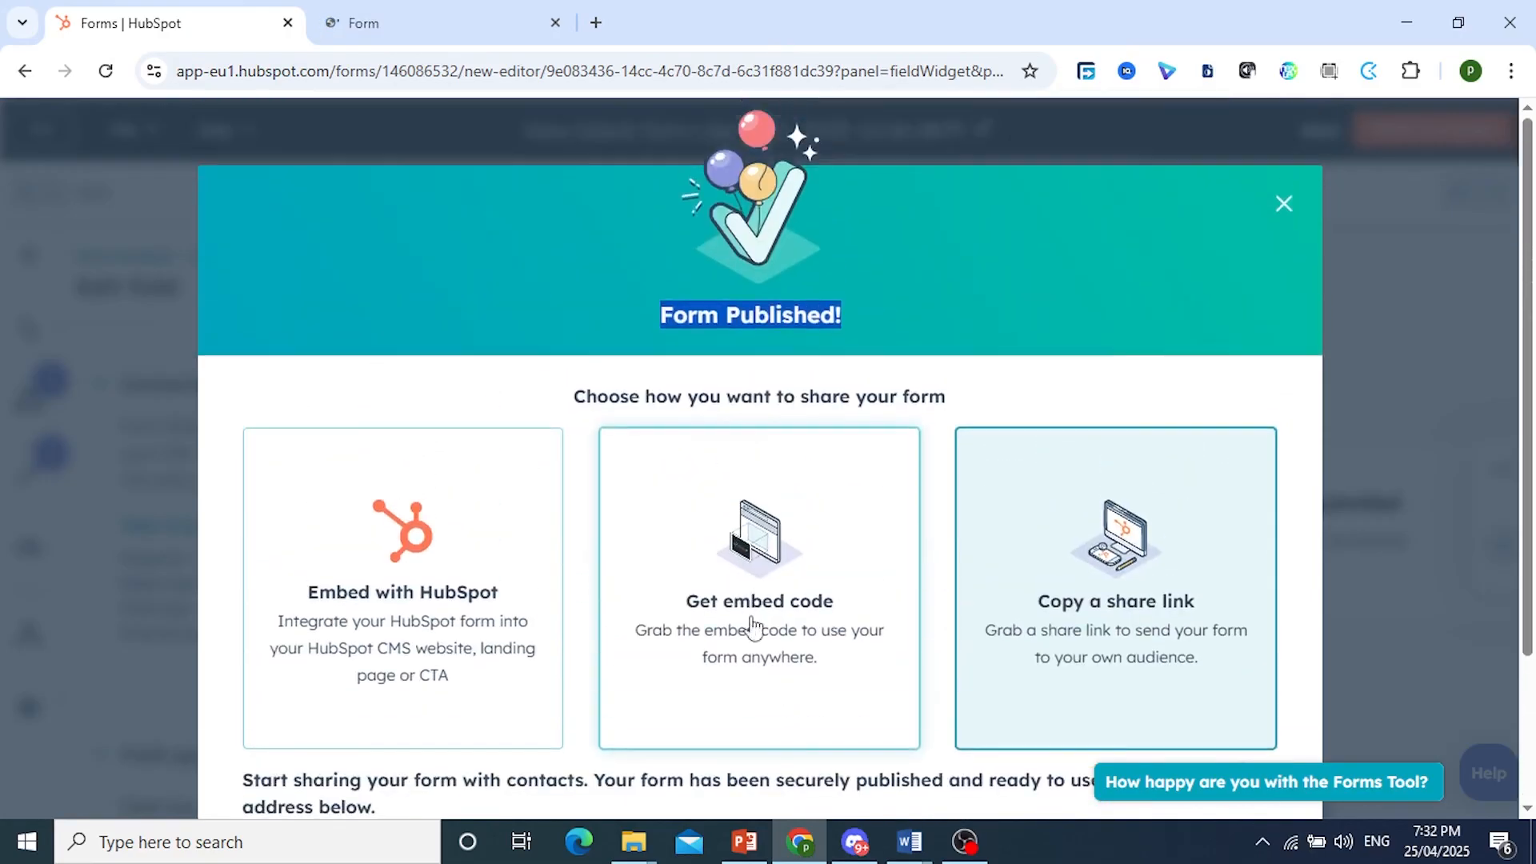
scroll(751, 656, "down", 2)
left_click(764, 670)
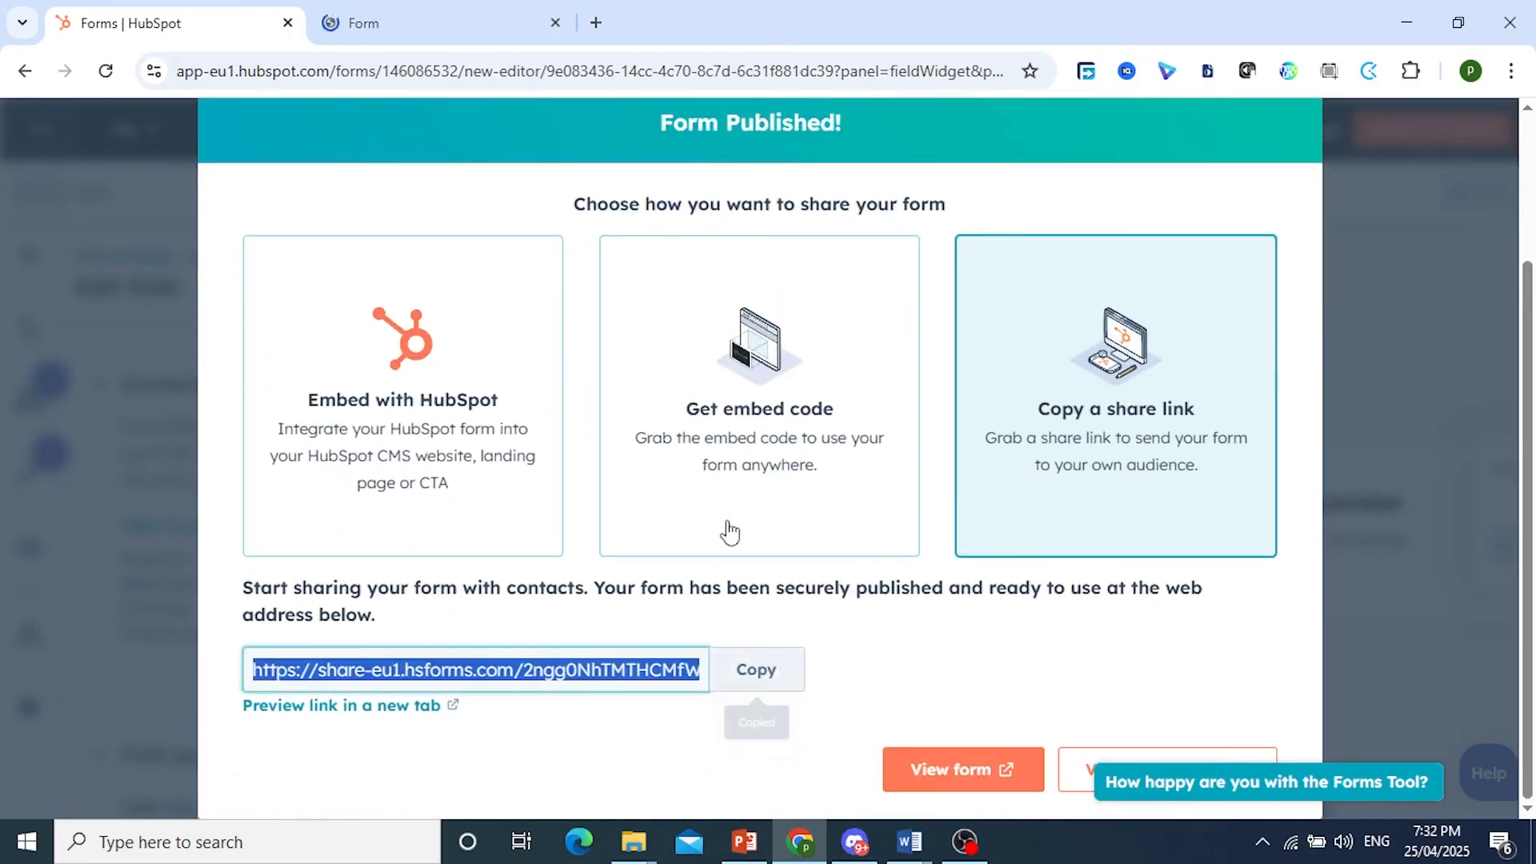
- Examine the live form in its browser tab, trying out the First Name field
left_click(453, 10)
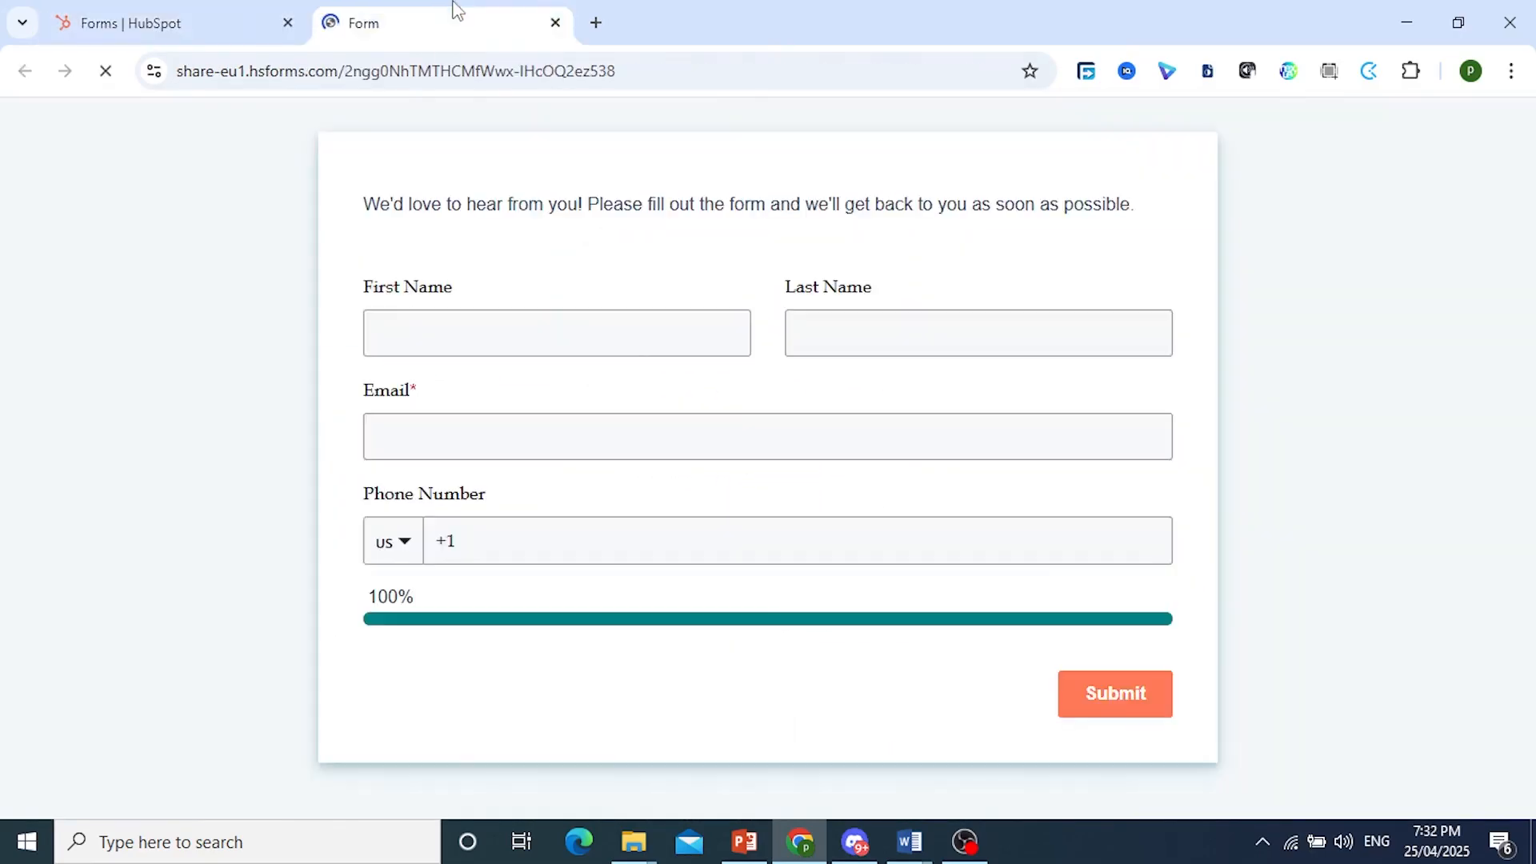
left_click(486, 325)
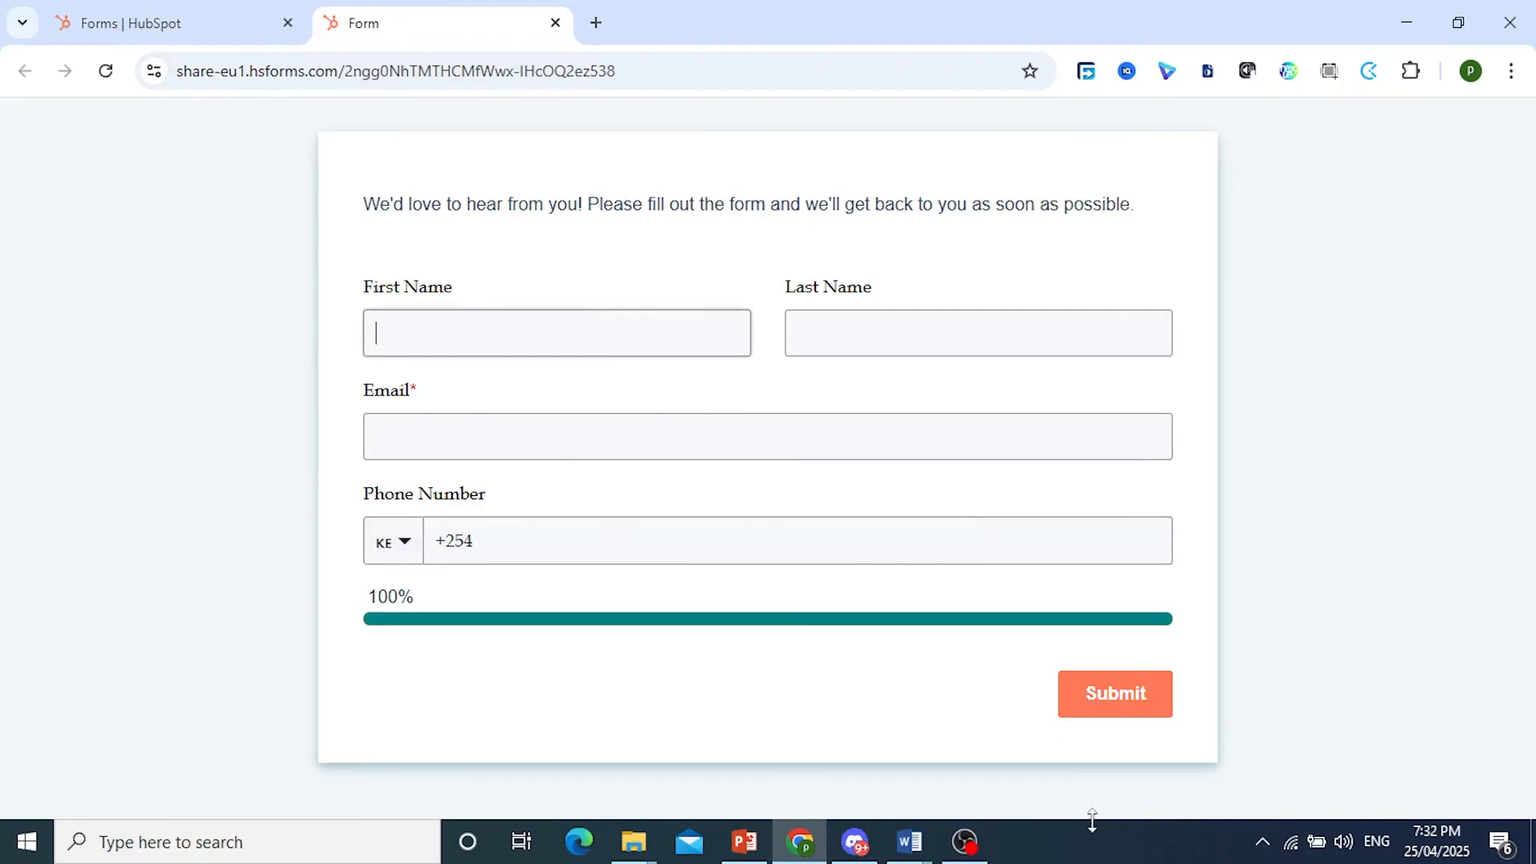
left_click(1096, 850)
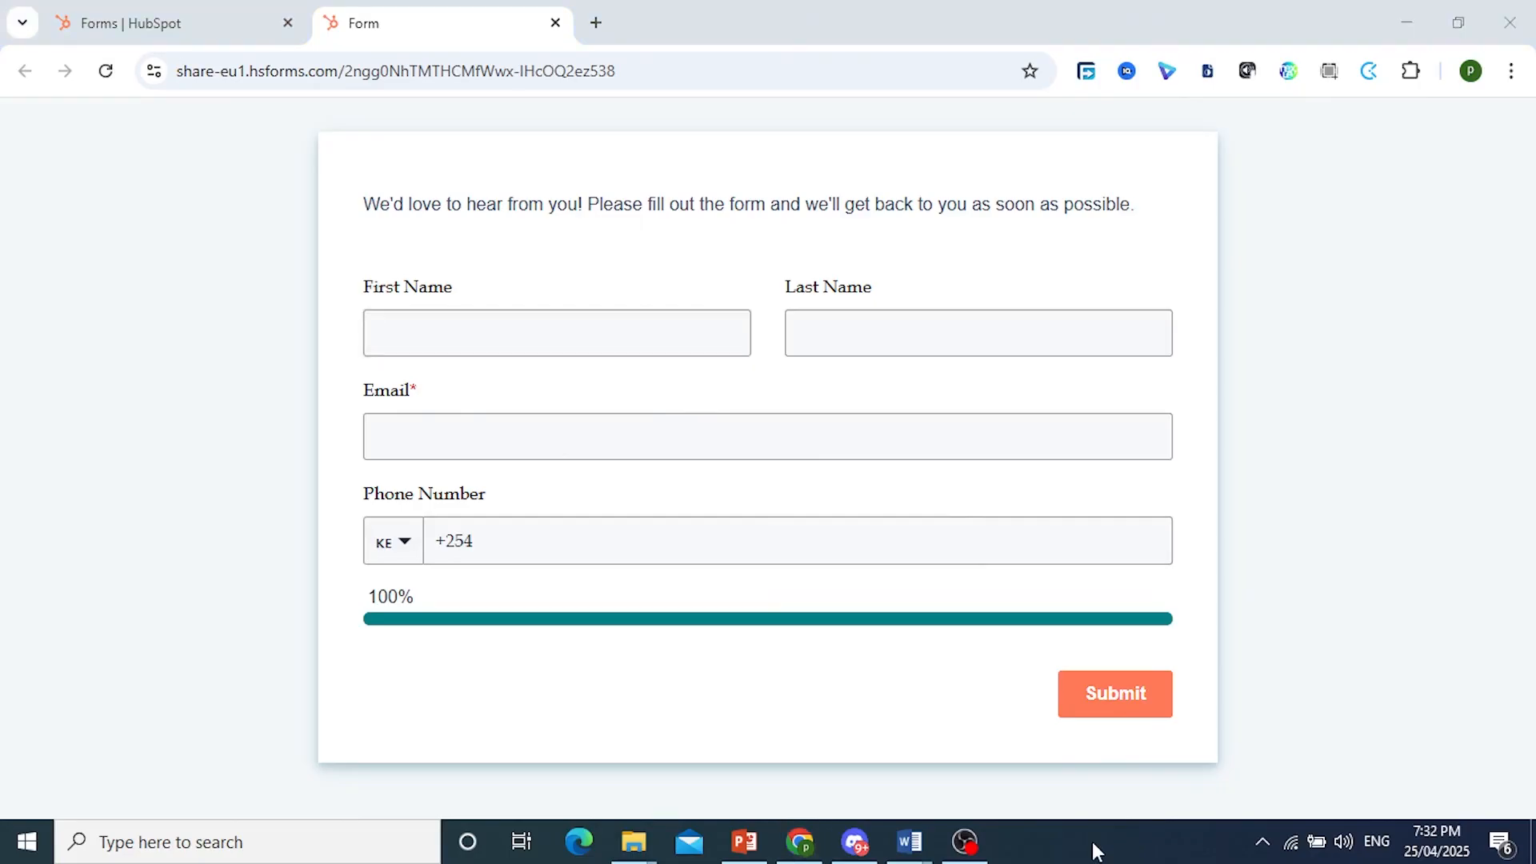